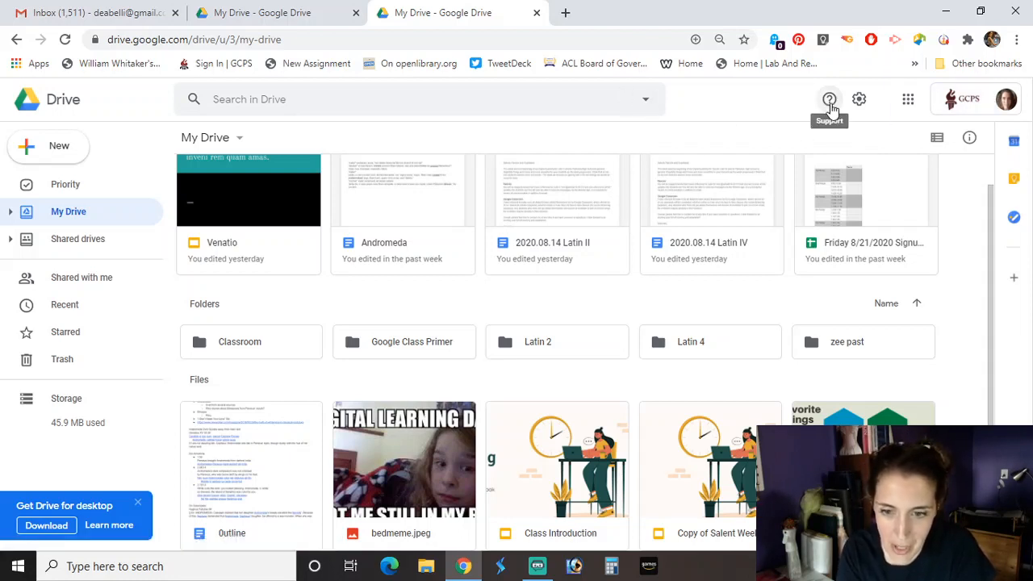
# Step: Switch to Google Classroom and create a new class named Demo Class
pyautogui.click(908, 106)
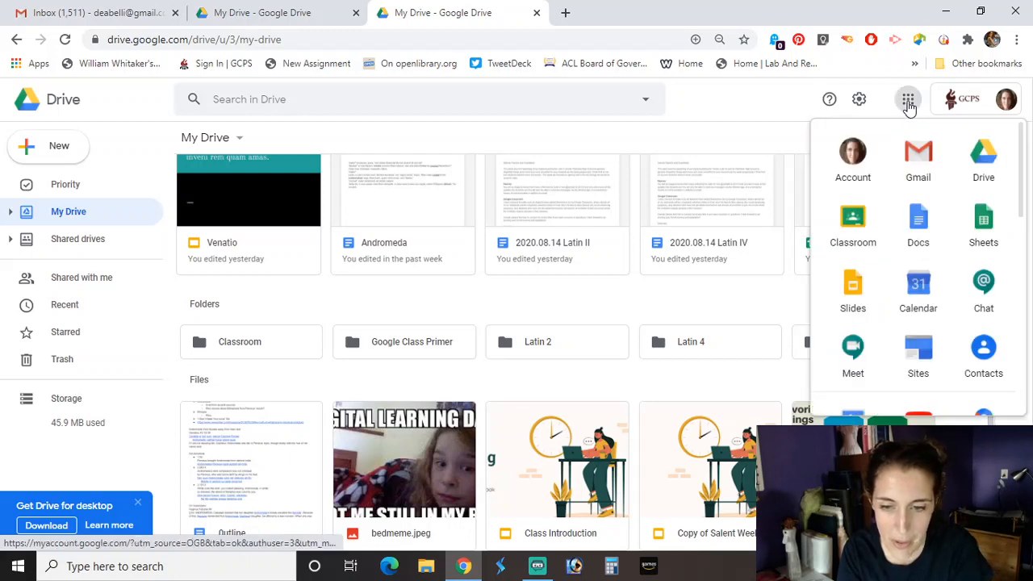
pyautogui.click(853, 227)
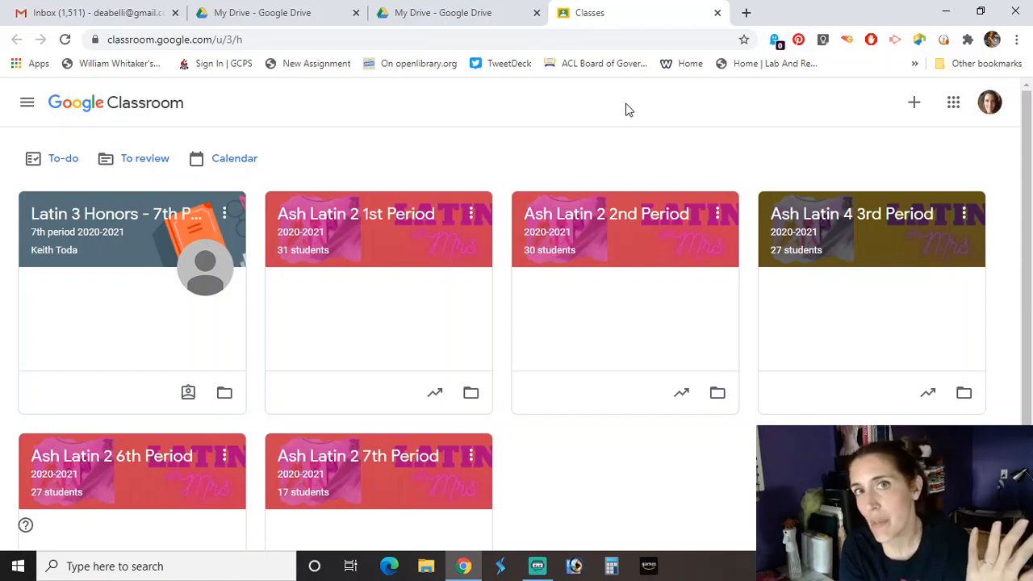
pyautogui.click(913, 105)
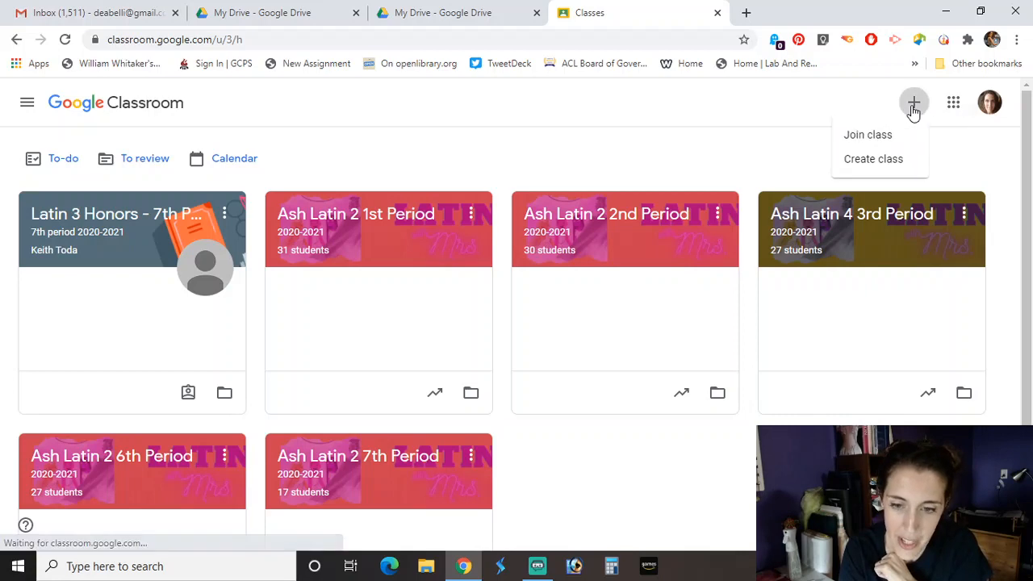
pyautogui.click(878, 159)
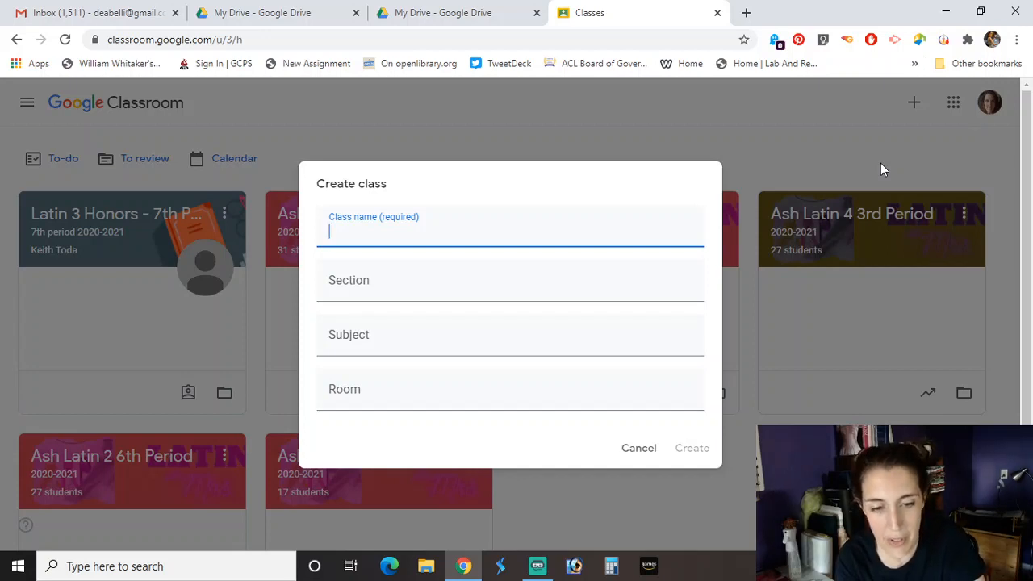
pyautogui.write('Demo Class')
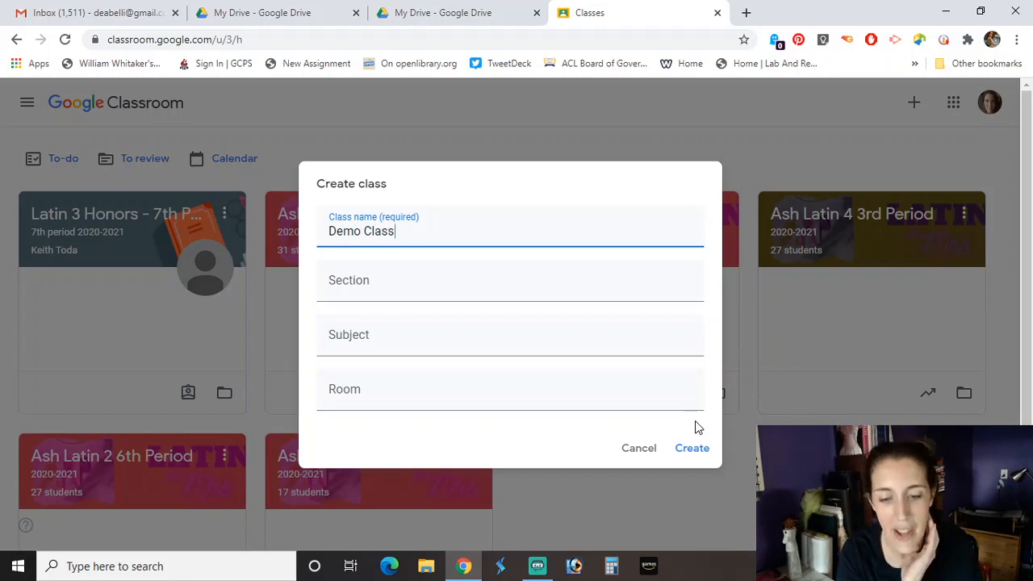
pyautogui.click(690, 450)
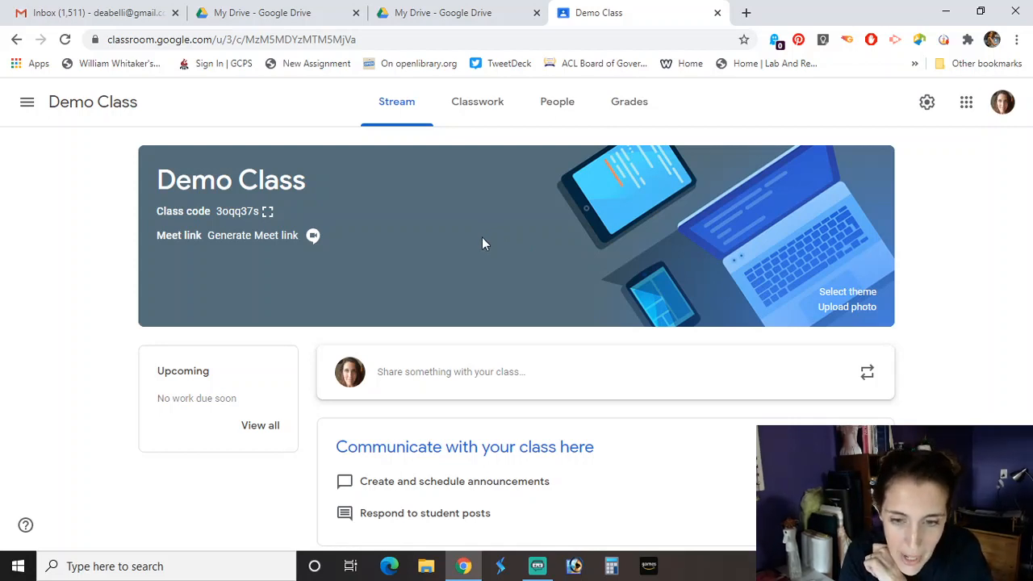
# Step: In the class settings, set the Stream permission to Students can only comment
pyautogui.click(927, 105)
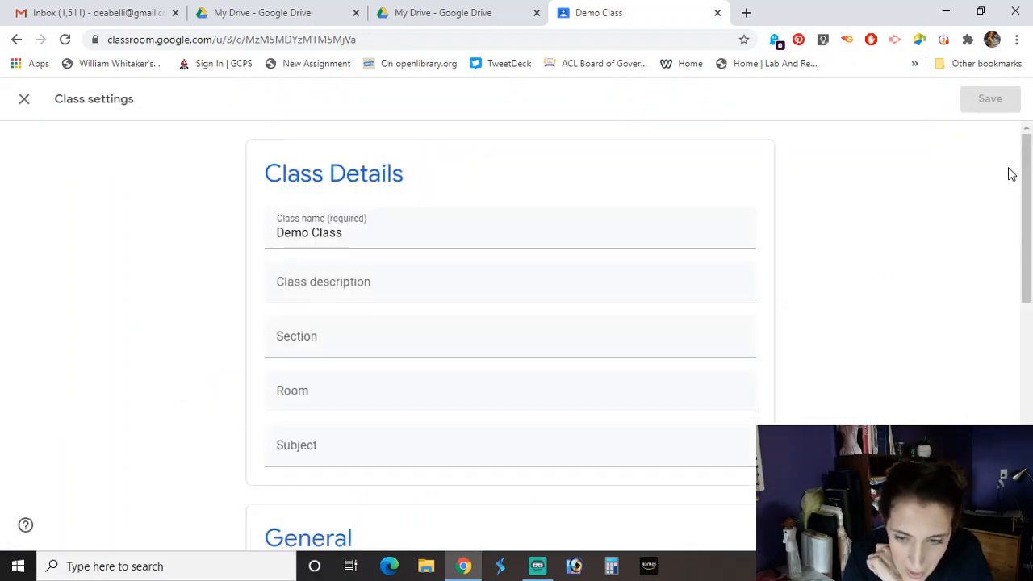
pyautogui.moveTo(1024, 165); pyautogui.dragTo(998, 337)
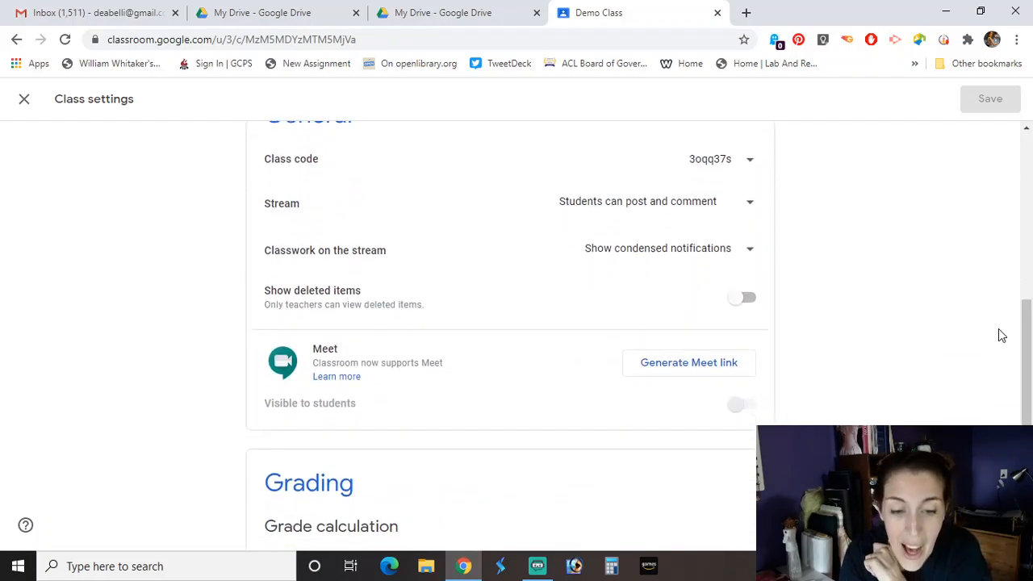
pyautogui.click(750, 205)
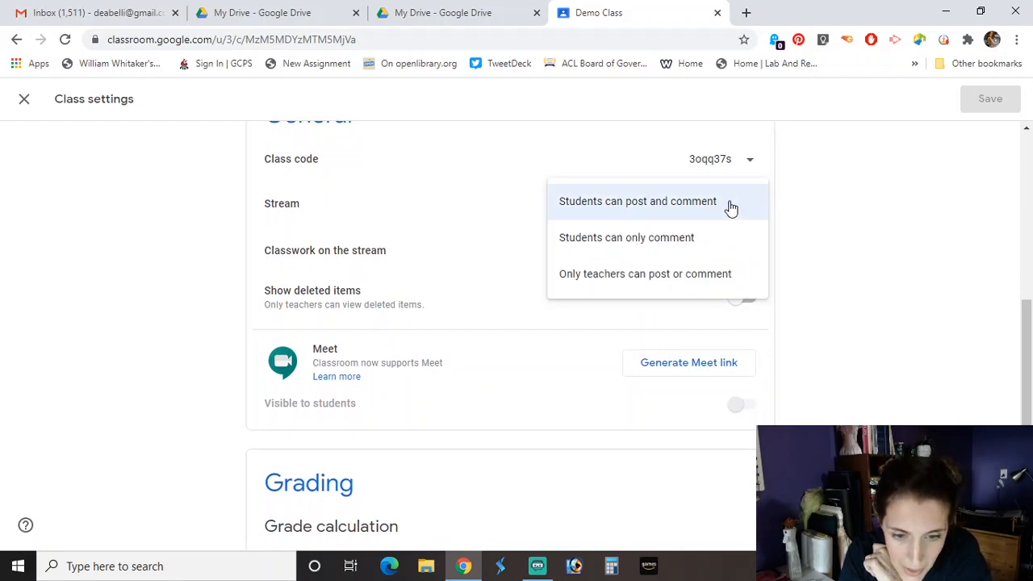
pyautogui.click(666, 254)
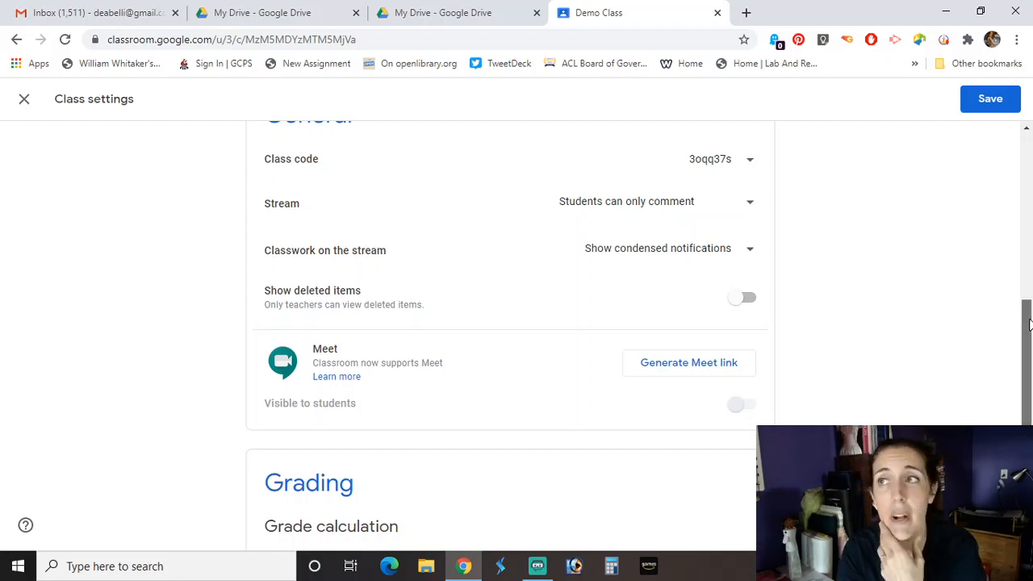
# Step: Set Classwork on the stream to Hide notifications
pyautogui.scroll(-1, 1028, 323)
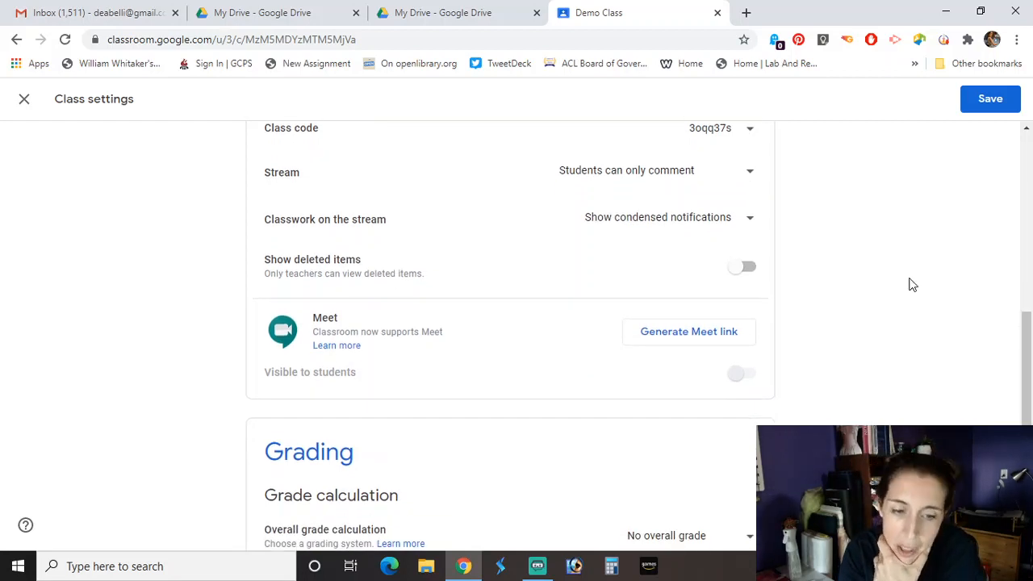
pyautogui.click(749, 222)
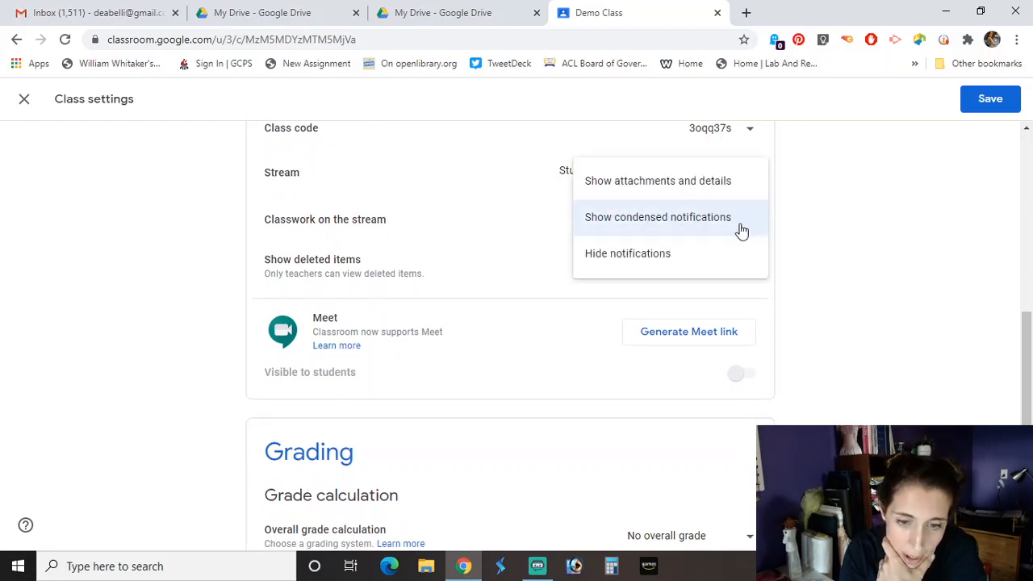
pyautogui.click(638, 256)
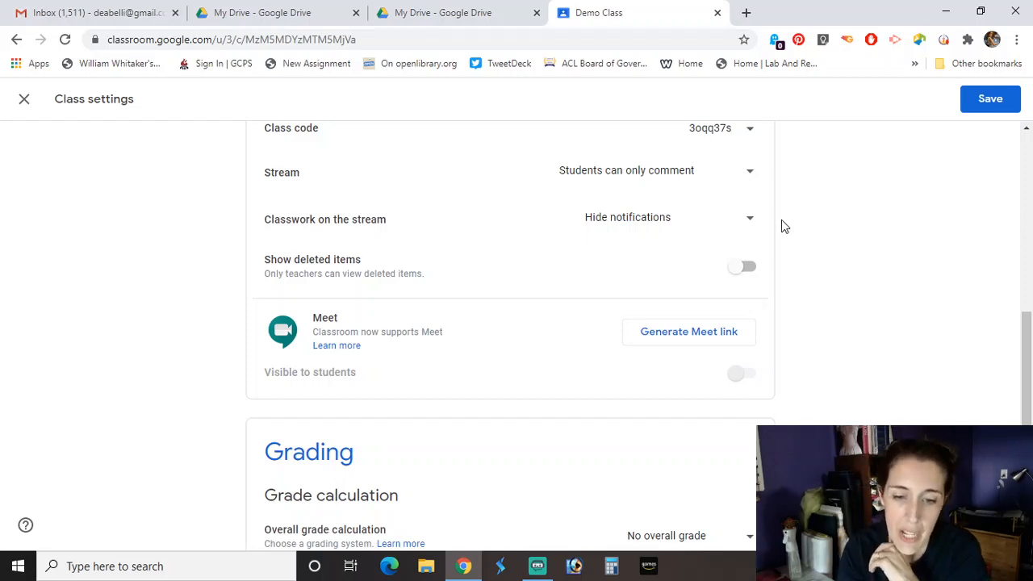
pyautogui.click(748, 219)
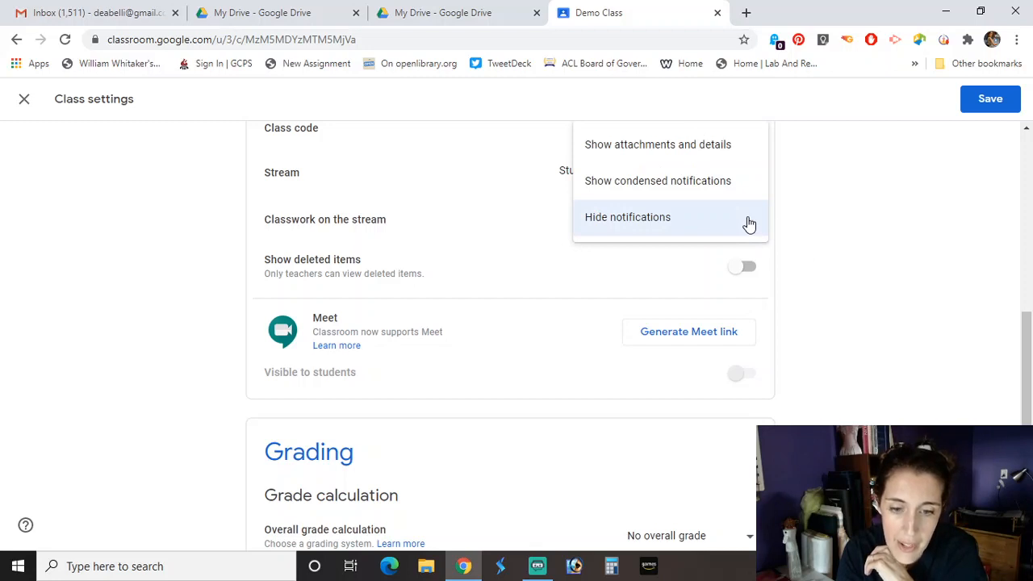
pyautogui.click(749, 224)
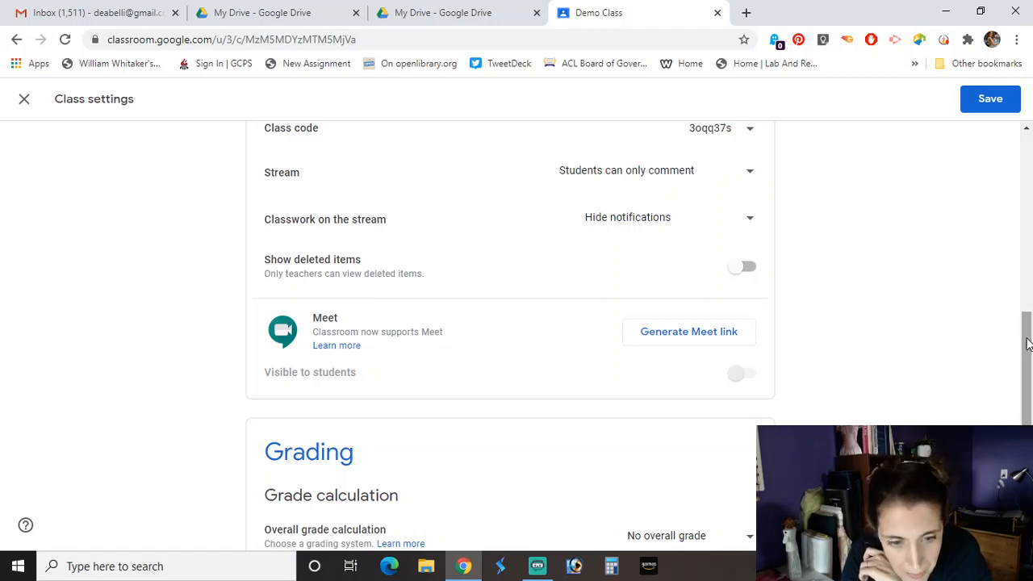
# Step: Review the overall grade calculation options in the Grading section and save the class settings
pyautogui.moveTo(1026, 344); pyautogui.dragTo(1021, 390)
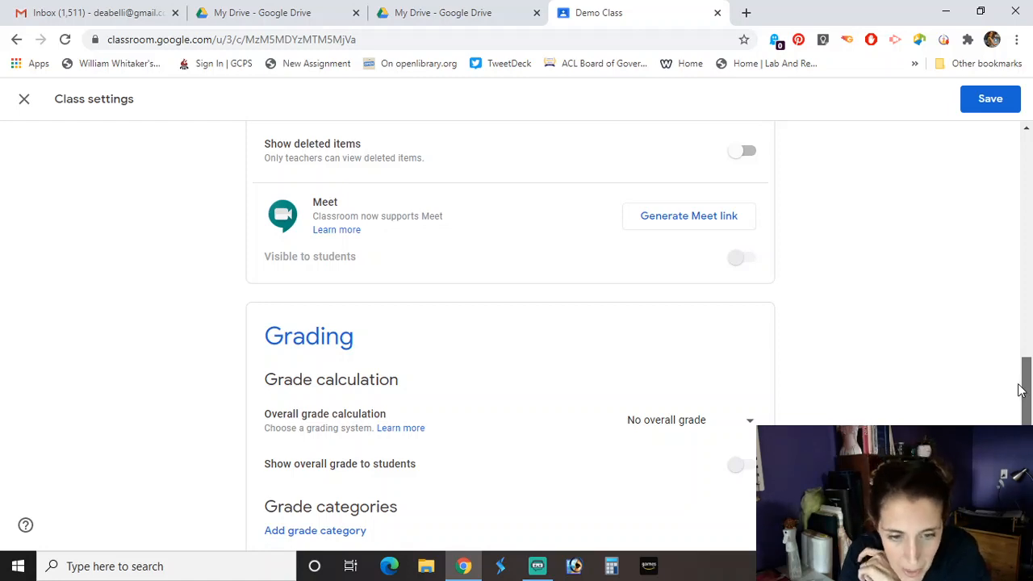
pyautogui.moveTo(1021, 389); pyautogui.dragTo(1016, 406)
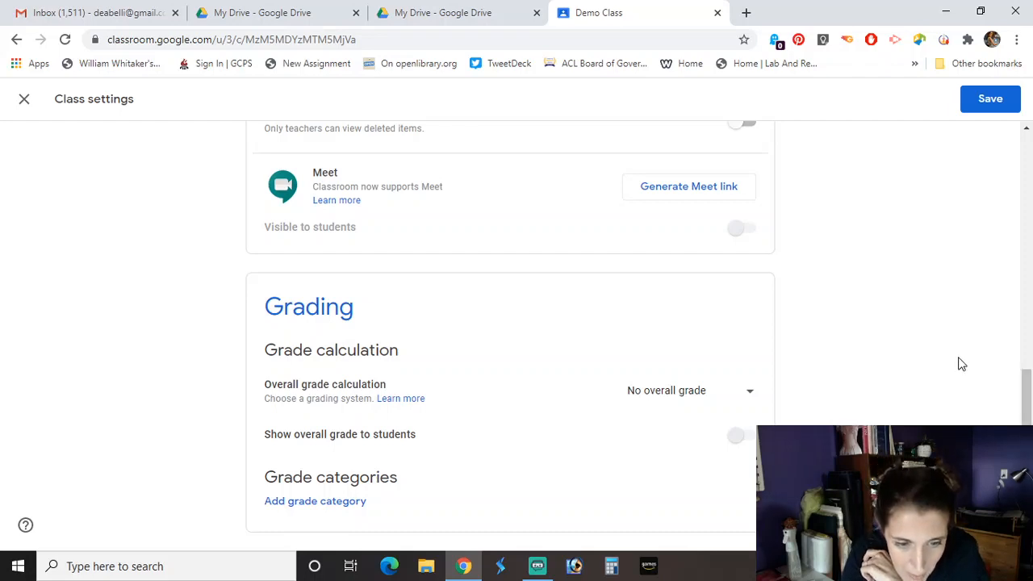
pyautogui.click(752, 393)
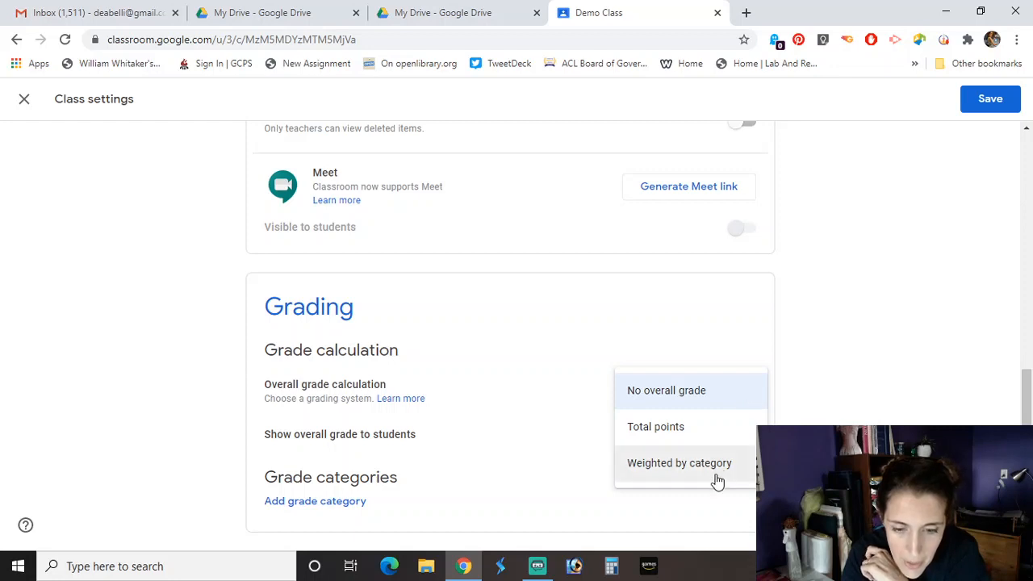
pyautogui.click(869, 396)
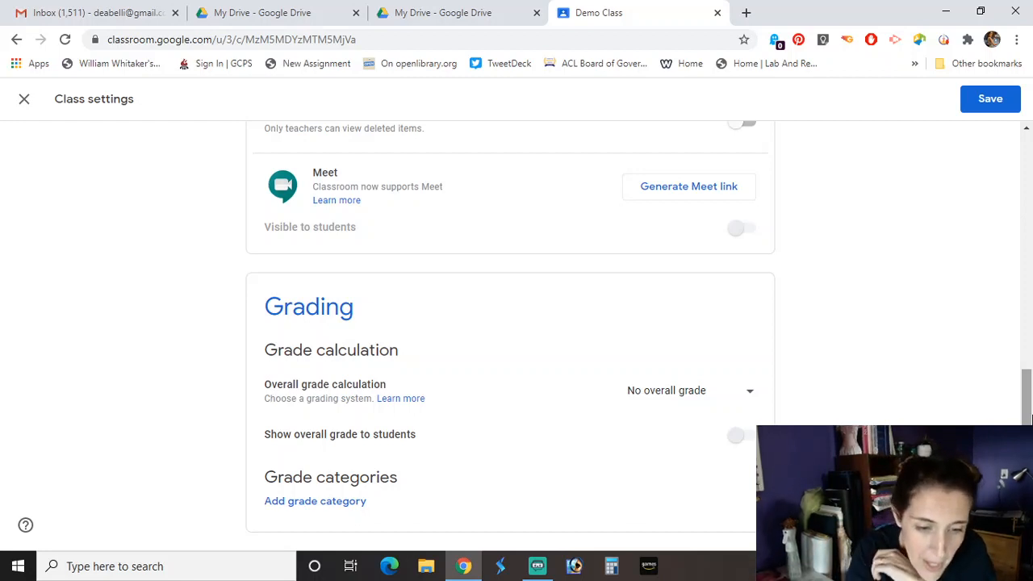
pyautogui.click(991, 104)
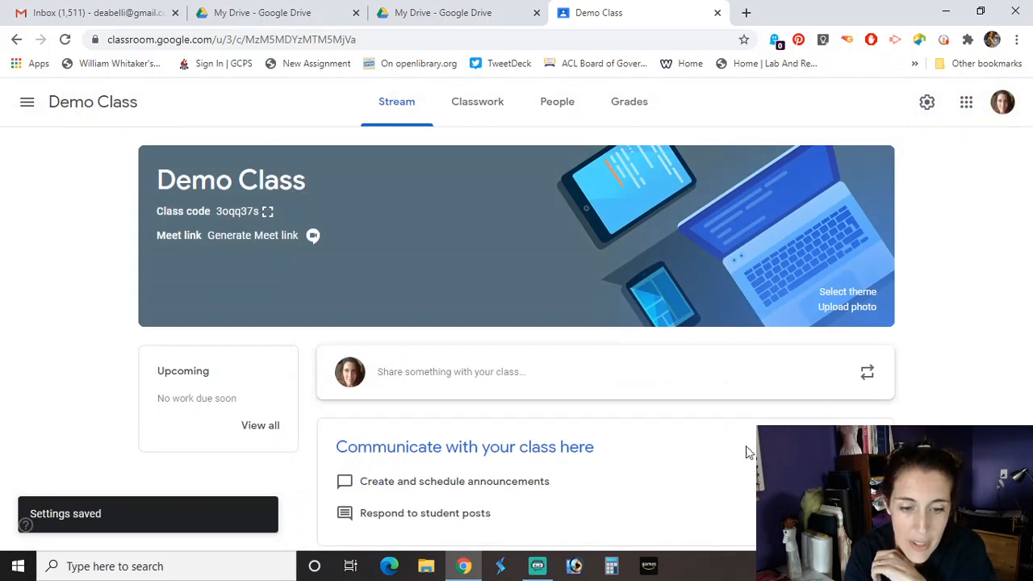
# Step: Draft a stream announcement reading "Welcome to your Google Class! Look here daily for your Class expectations and Announcements."
pyautogui.click(638, 390)
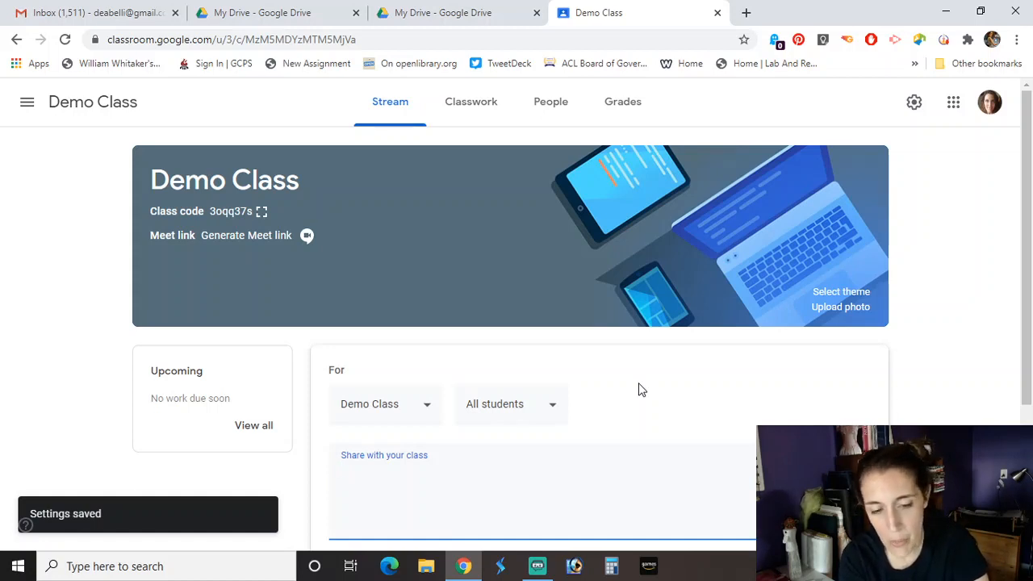
pyautogui.write('Welcome t')
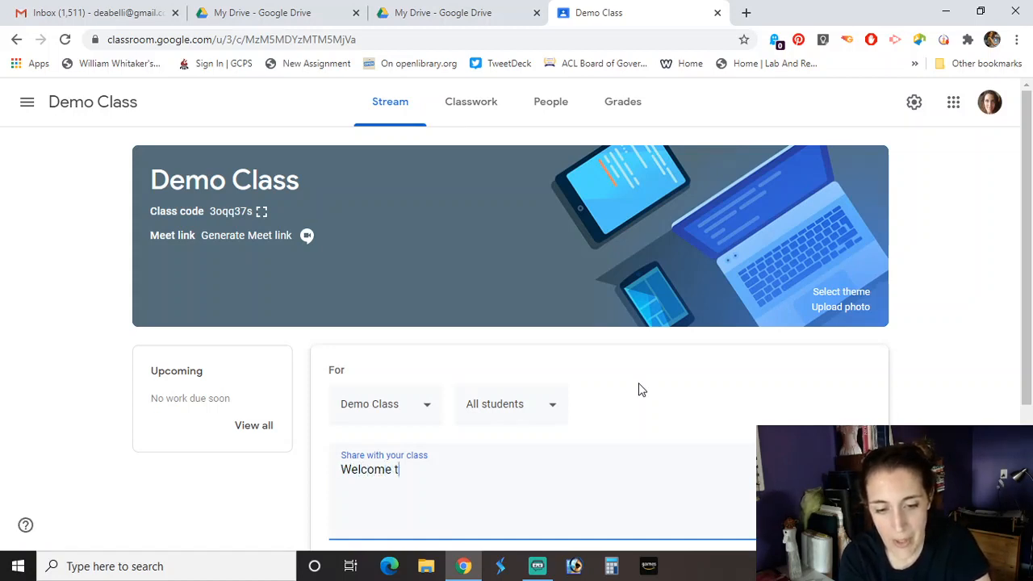
pyautogui.write('o your Google Class!')
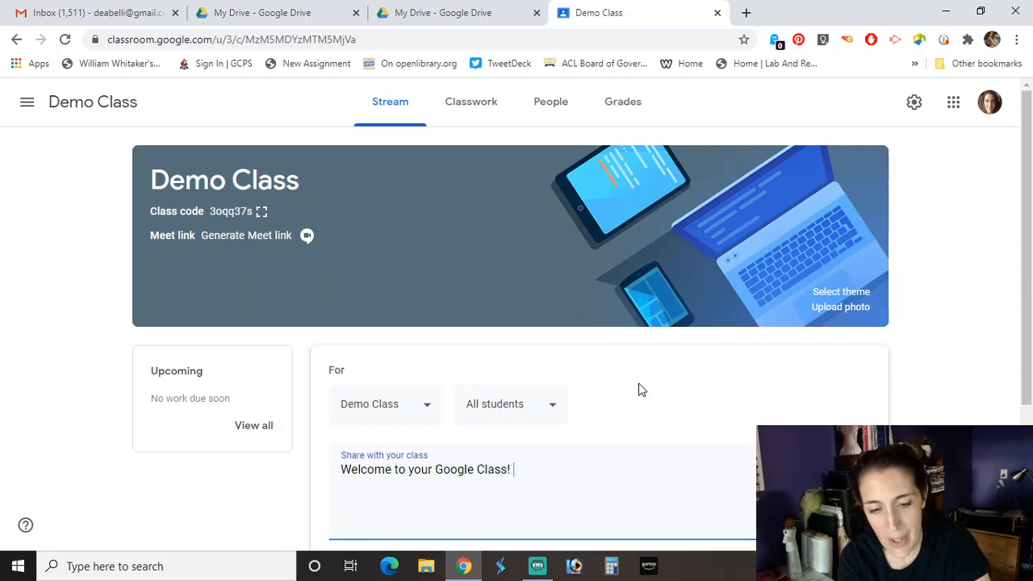
pyautogui.write(' Look here daily')
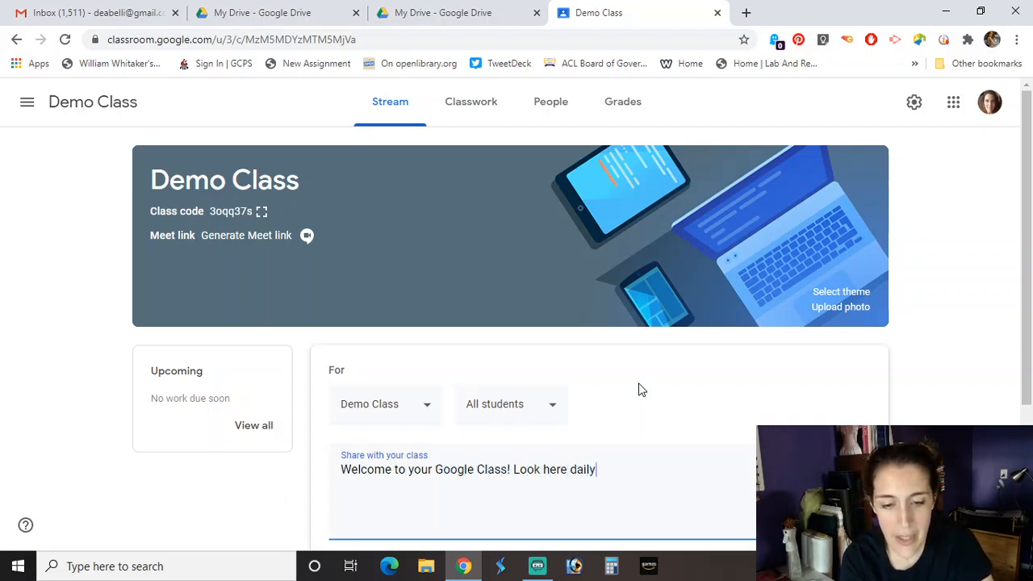
pyautogui.write(' for your ')
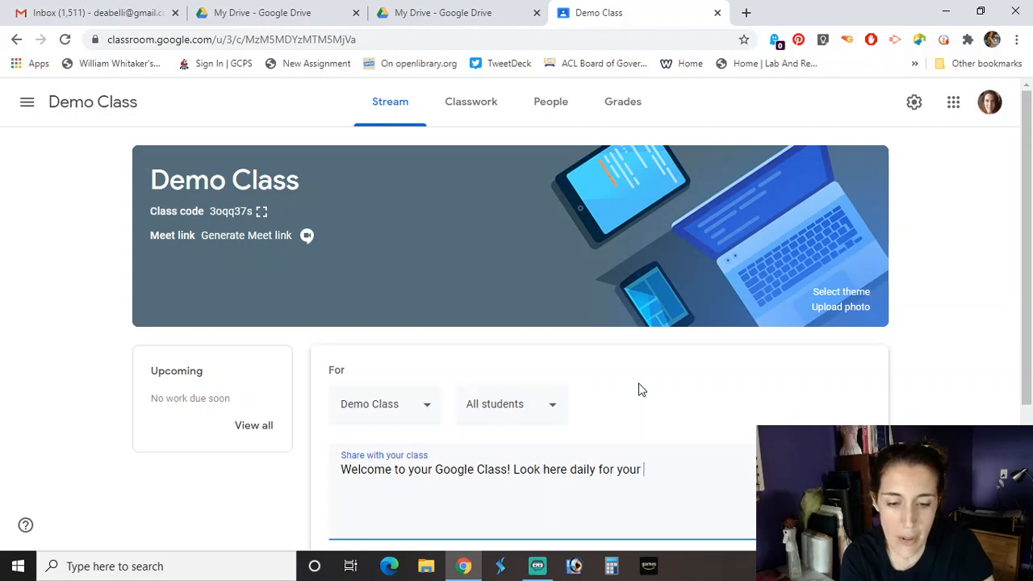
pyautogui.write('Class')
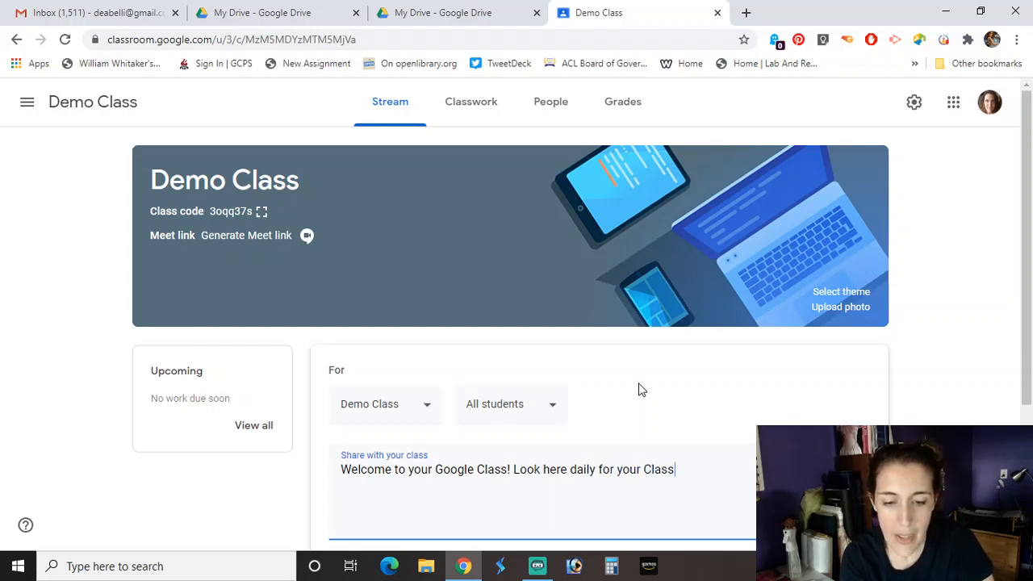
pyautogui.write(' expec')
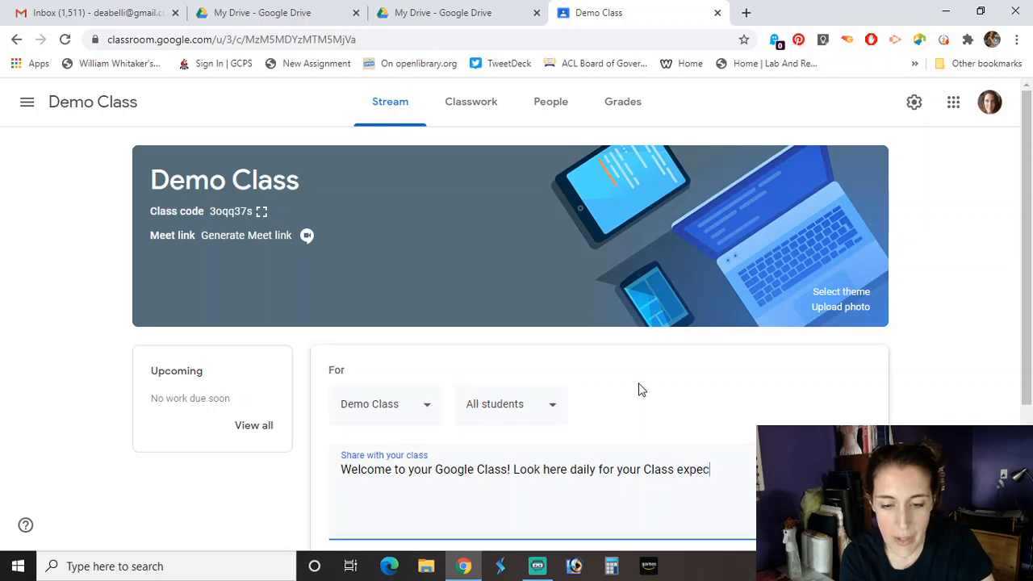
pyautogui.write('tations a')
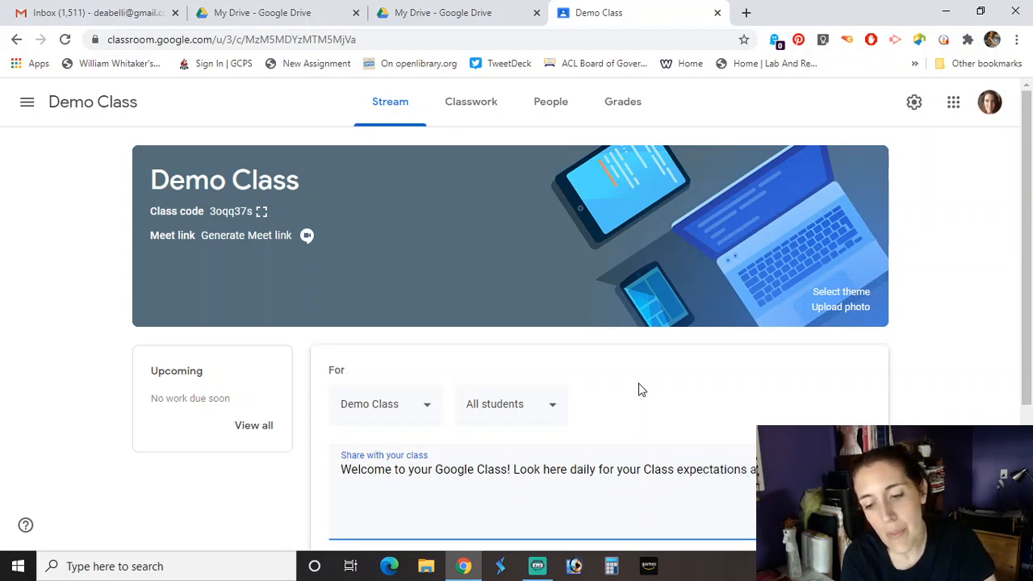
pyautogui.write('nd Announcements.')
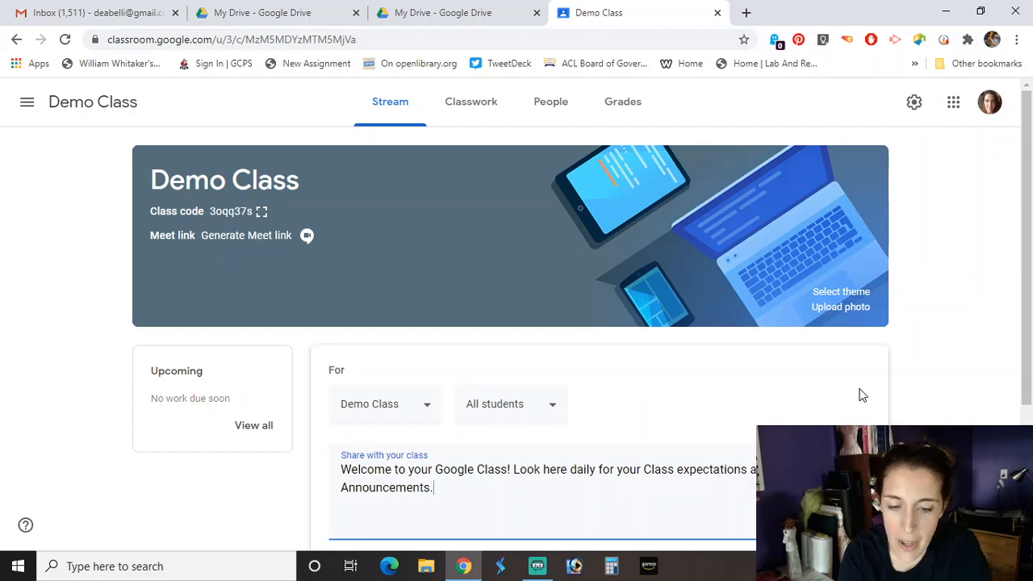
pyautogui.moveTo(1027, 266); pyautogui.dragTo(1004, 346)
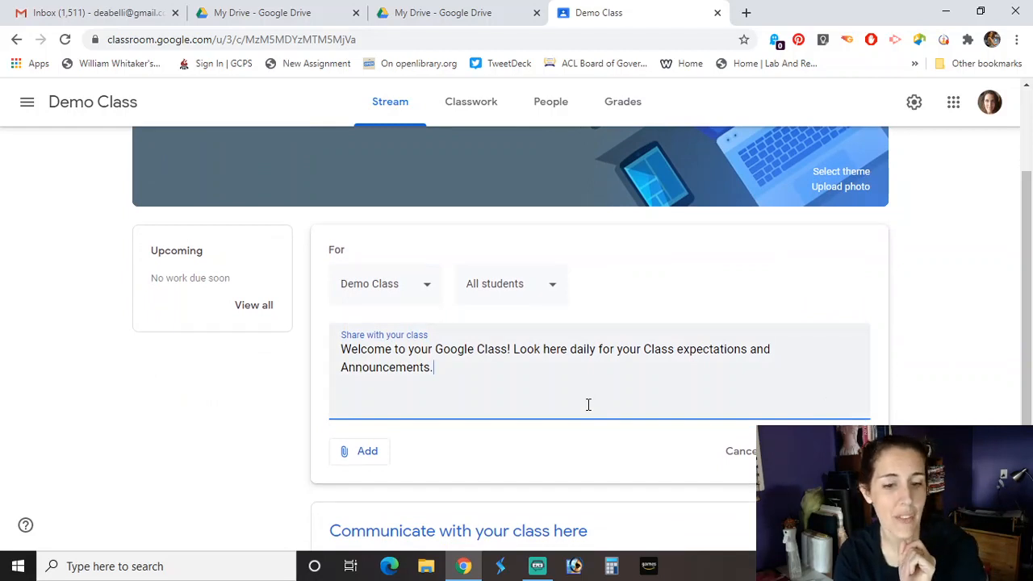
pyautogui.click(427, 295)
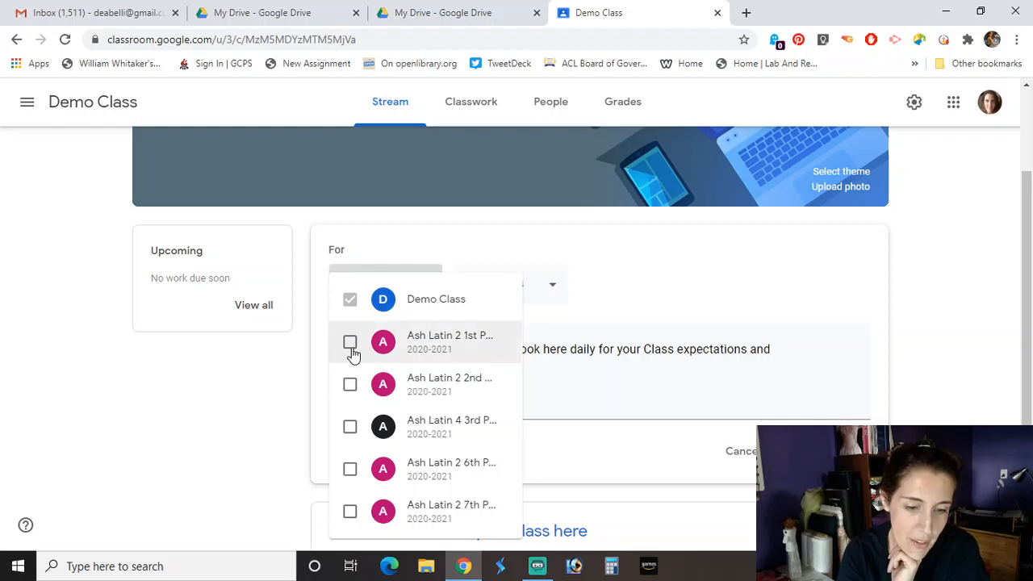
pyautogui.click(349, 342)
pyautogui.click(349, 384)
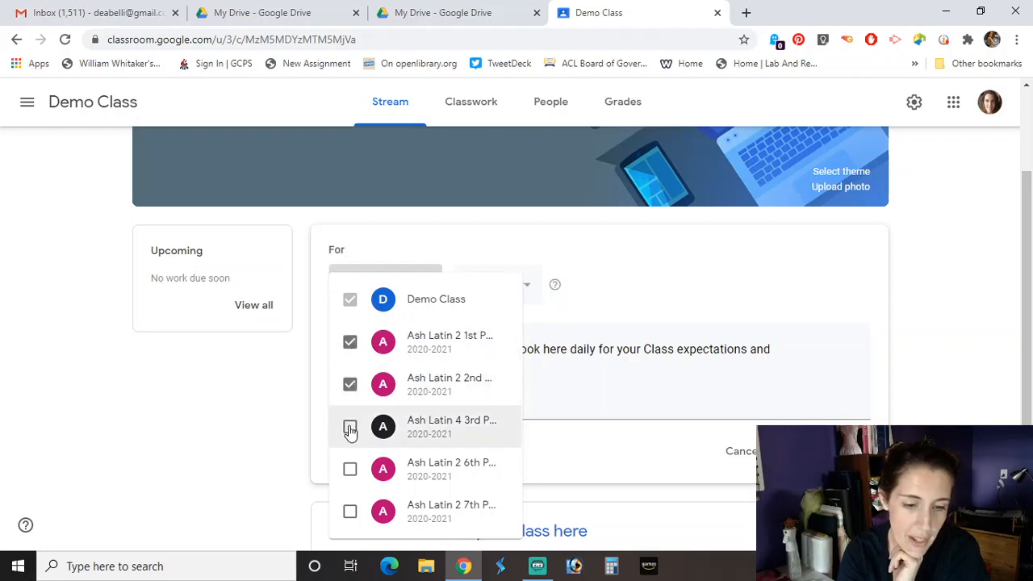
pyautogui.click(350, 428)
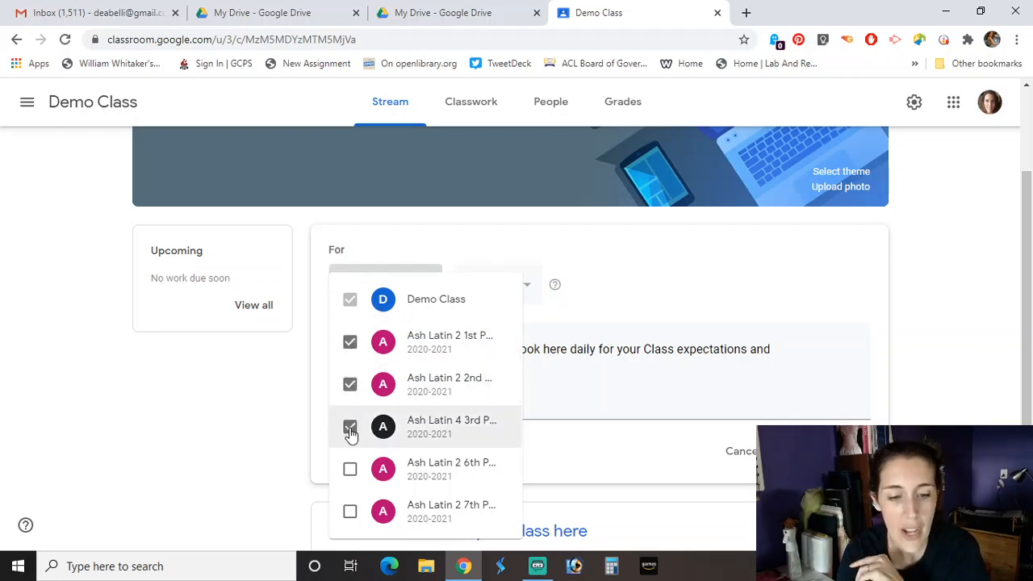
pyautogui.click(350, 430)
pyautogui.click(349, 385)
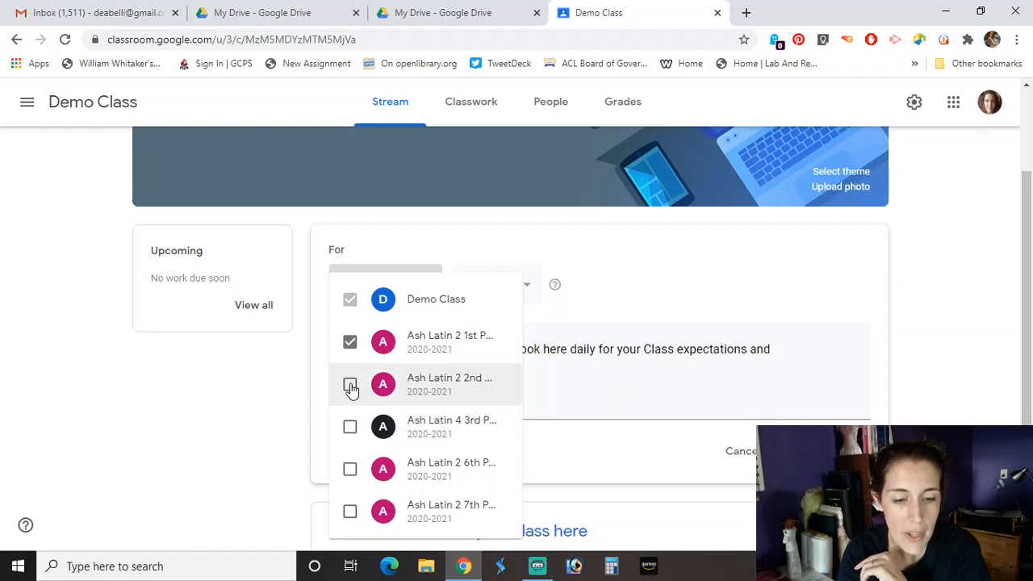
pyautogui.click(350, 343)
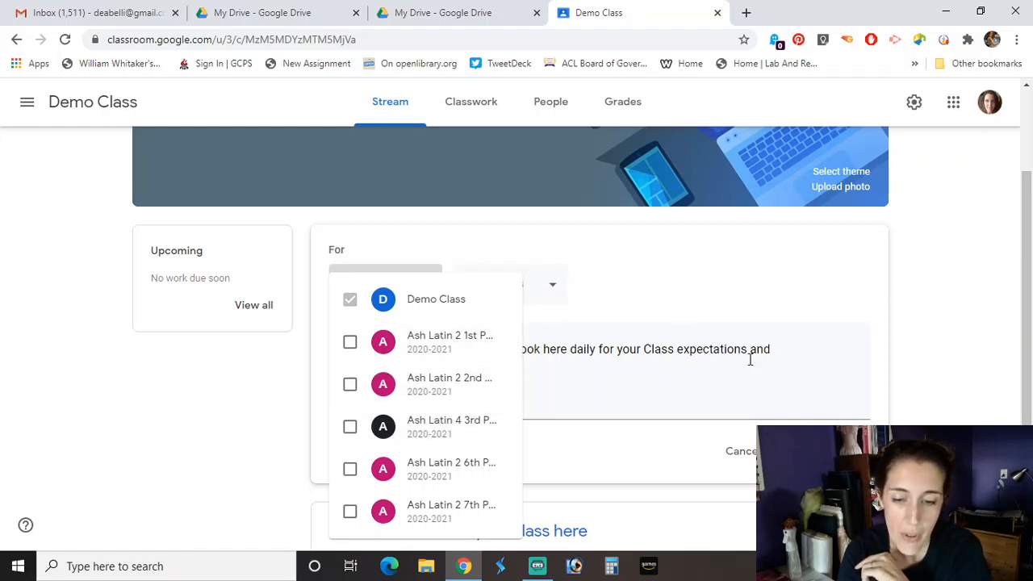
# Step: Check the class and student audience choices, then post the welcome announcement to all students in Demo Class
pyautogui.click(677, 280)
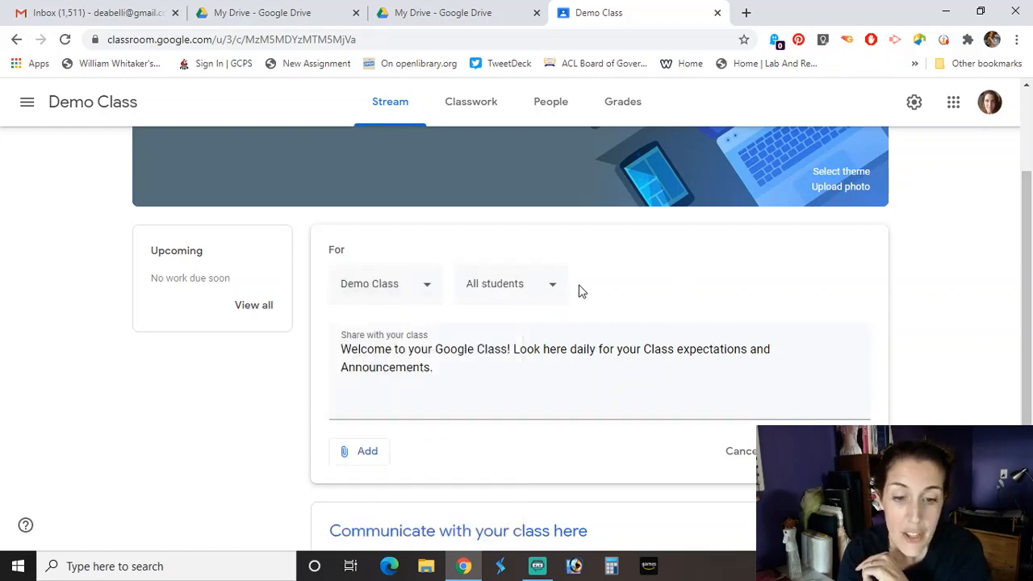
pyautogui.click(554, 292)
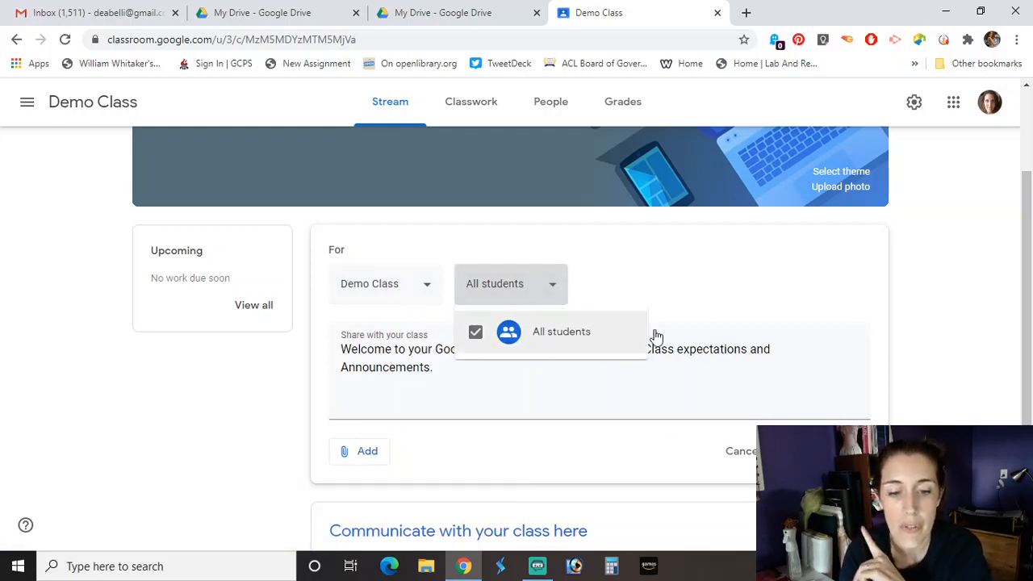
pyautogui.click(740, 303)
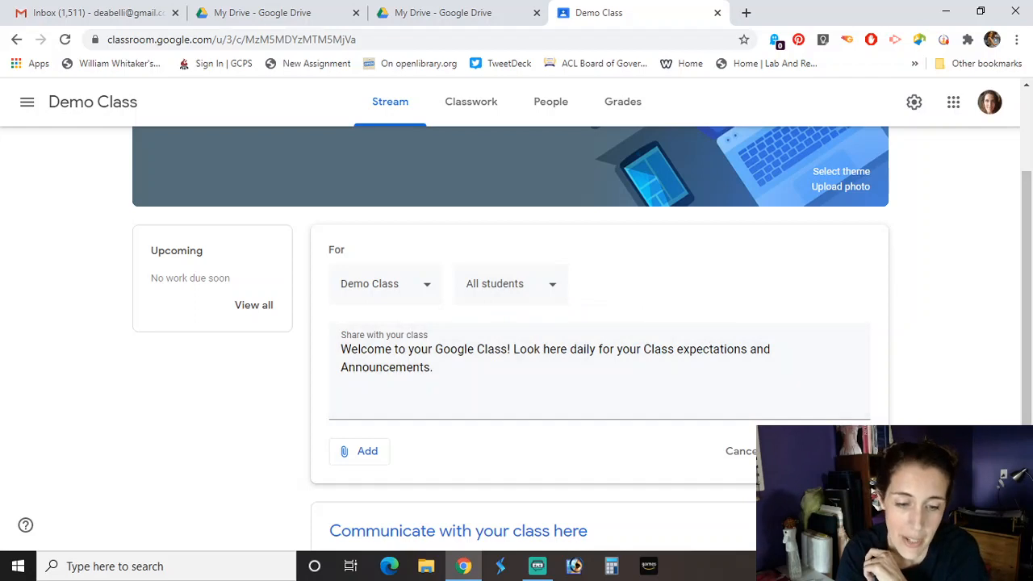
pyautogui.click(810, 451)
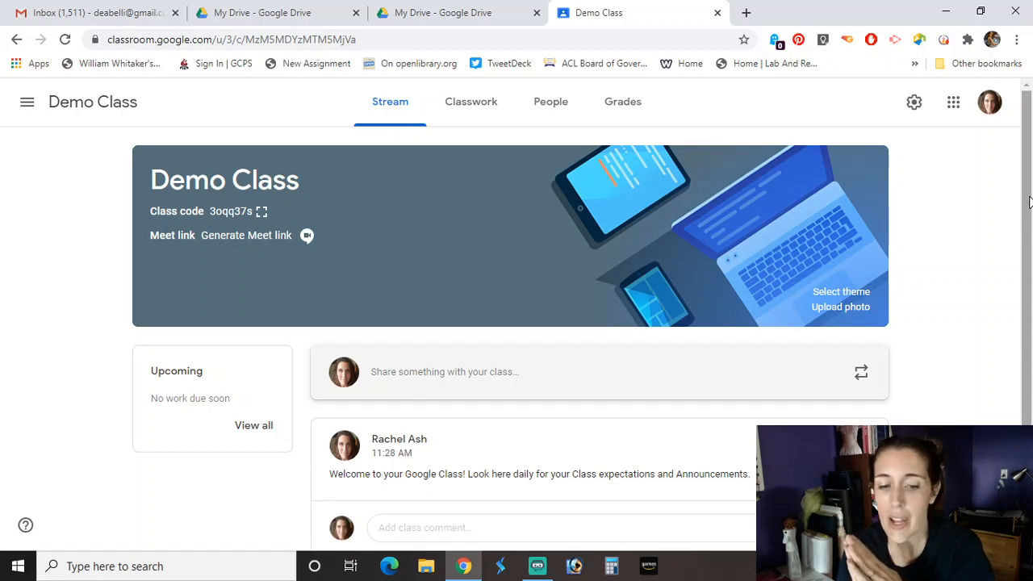
# Step: Start a new classwork material titled "Syllabus" with the description "It's a syllabus."
pyautogui.click(465, 113)
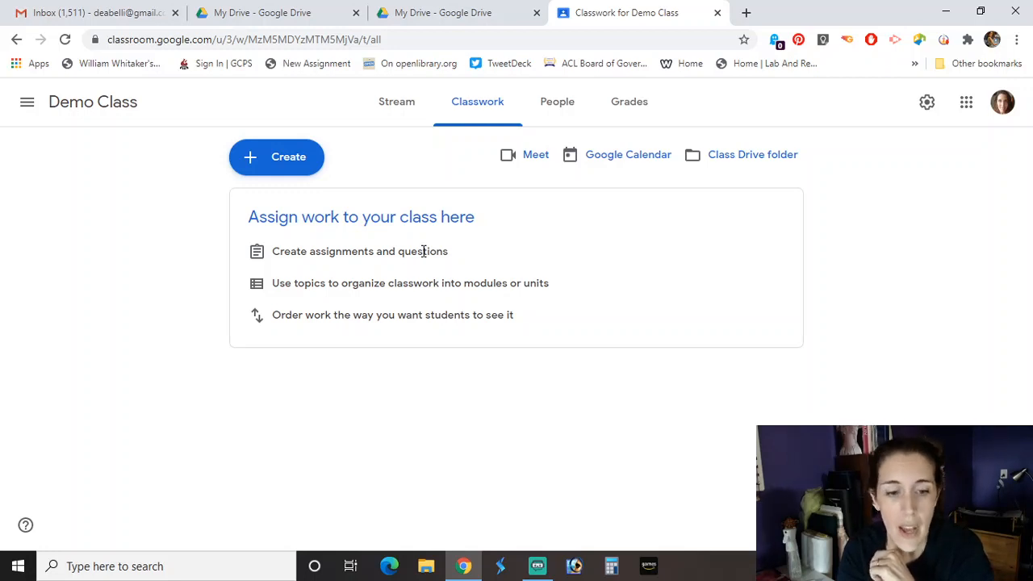
pyautogui.click(298, 166)
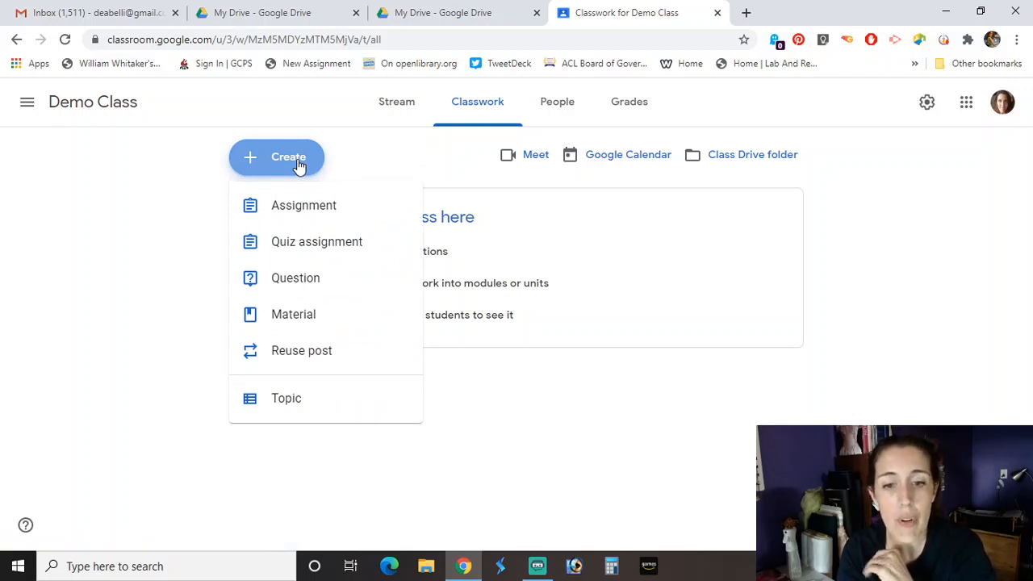
pyautogui.click(267, 318)
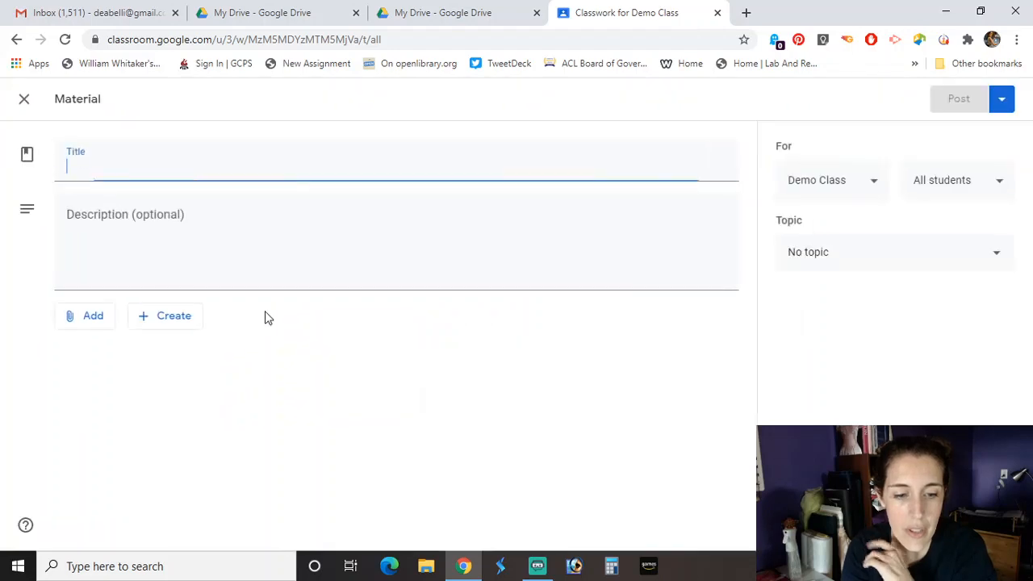
pyautogui.write('Syllabus')
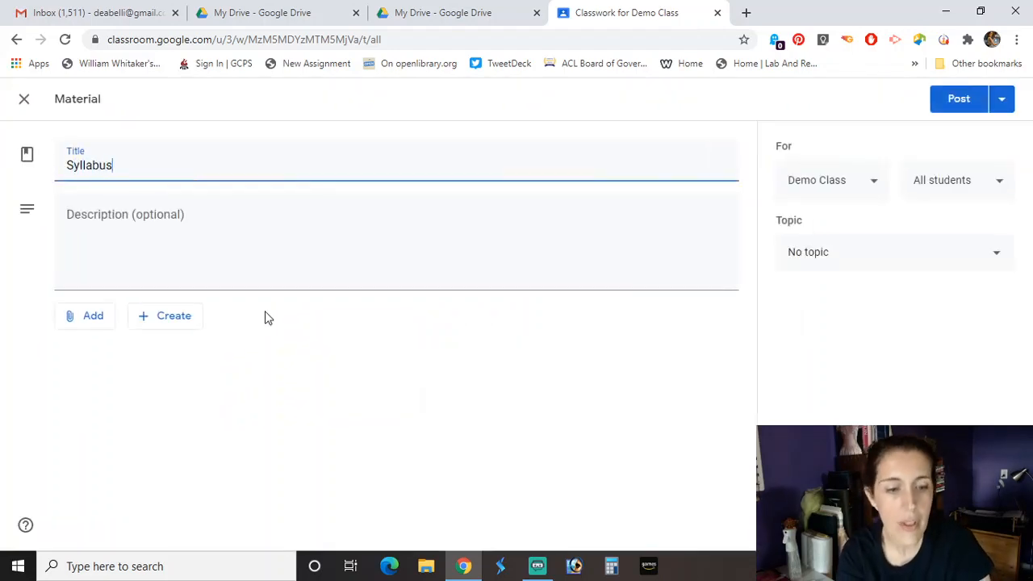
pyautogui.click(184, 242)
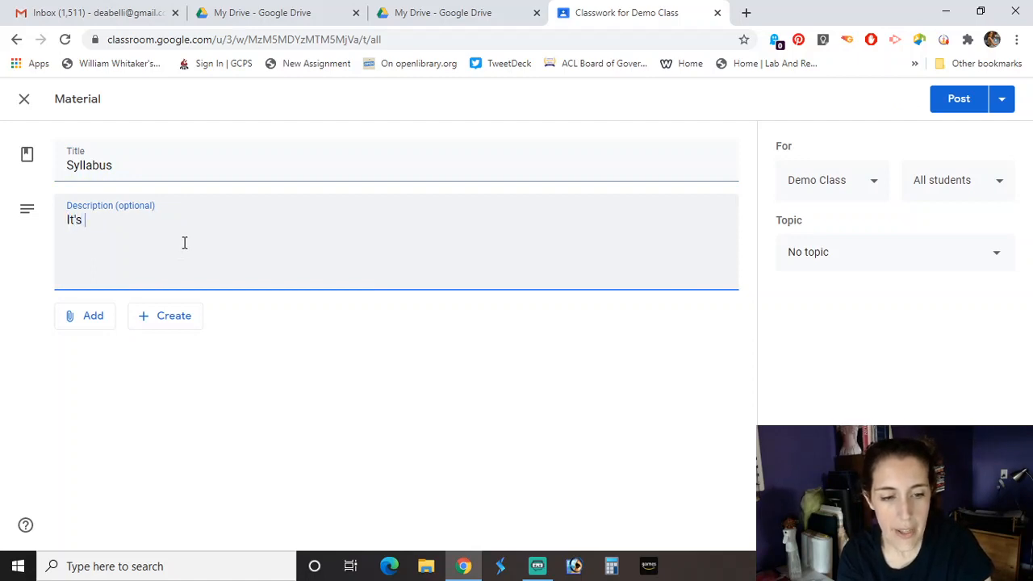
pyautogui.write("It's a syllabus.")
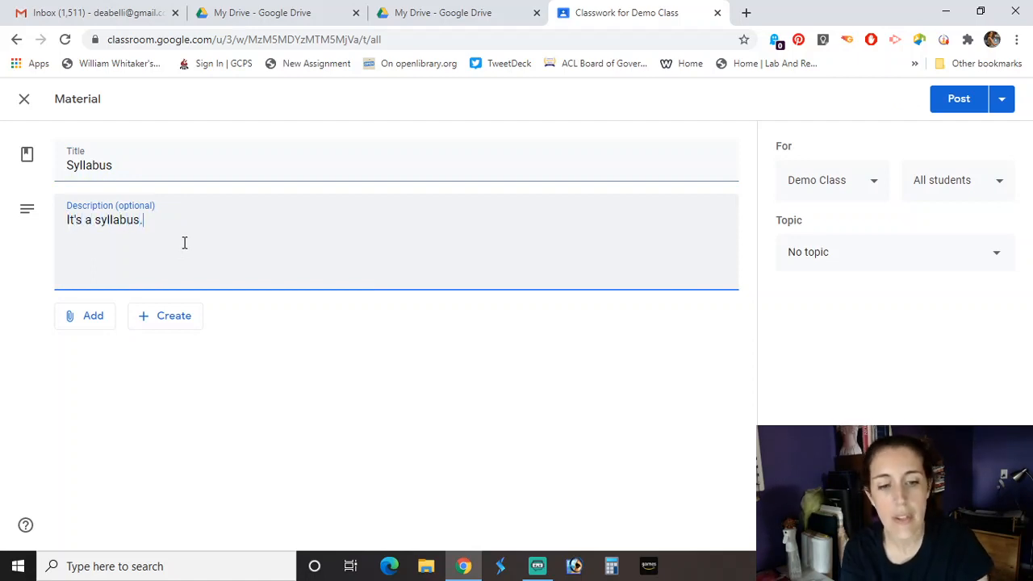
# Step: Attach Latin II Syllabus 2020-2021 from the Latin 2 folder in Google Drive and post the material
pyautogui.click(86, 320)
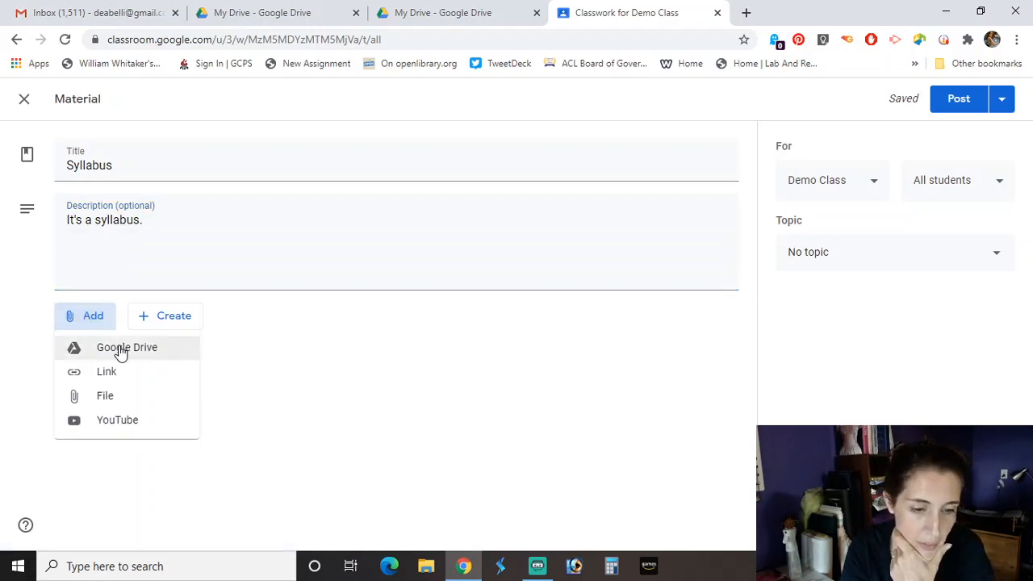
pyautogui.click(119, 349)
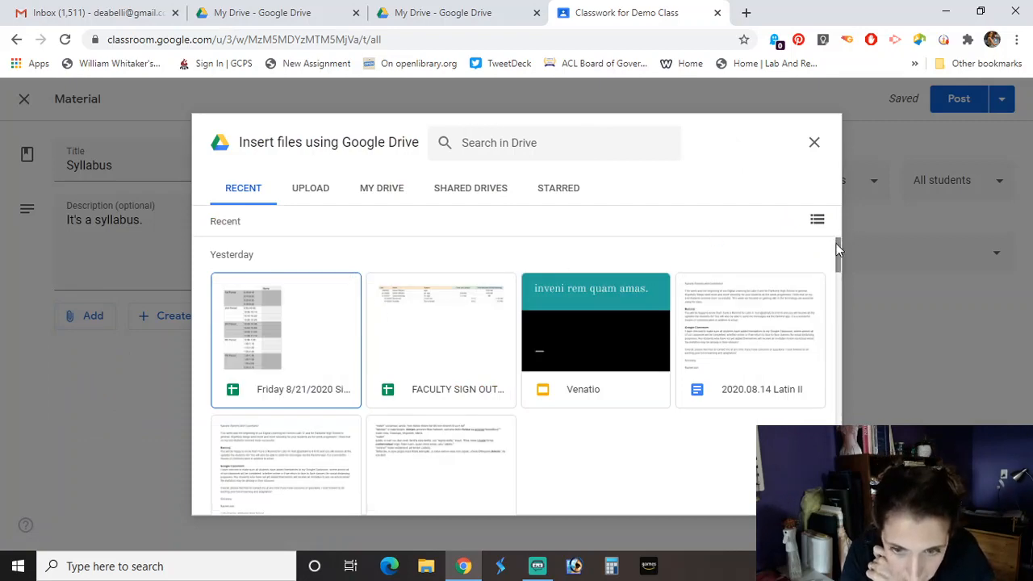
pyautogui.moveTo(837, 245)
pyautogui.mouseDown()
pyautogui.moveTo(833, 399)
pyautogui.moveTo(839, 242)
pyautogui.mouseUp()
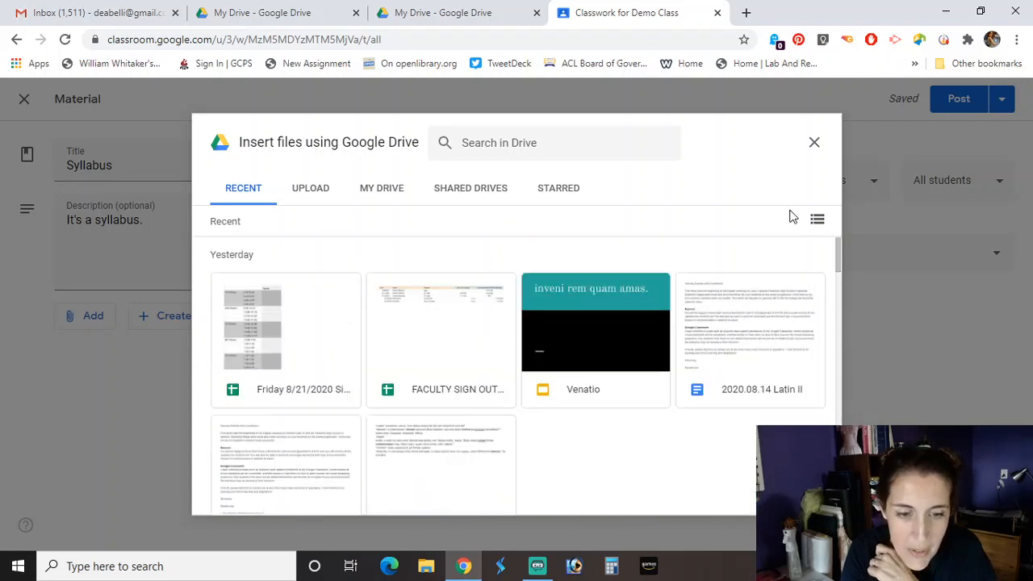
pyautogui.click(376, 195)
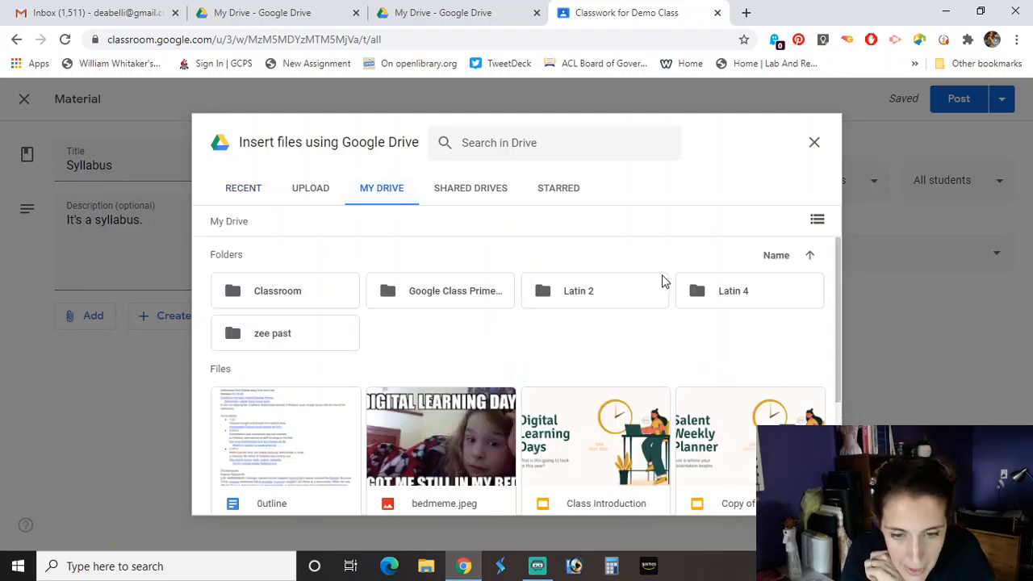
pyautogui.doubleClick(587, 298)
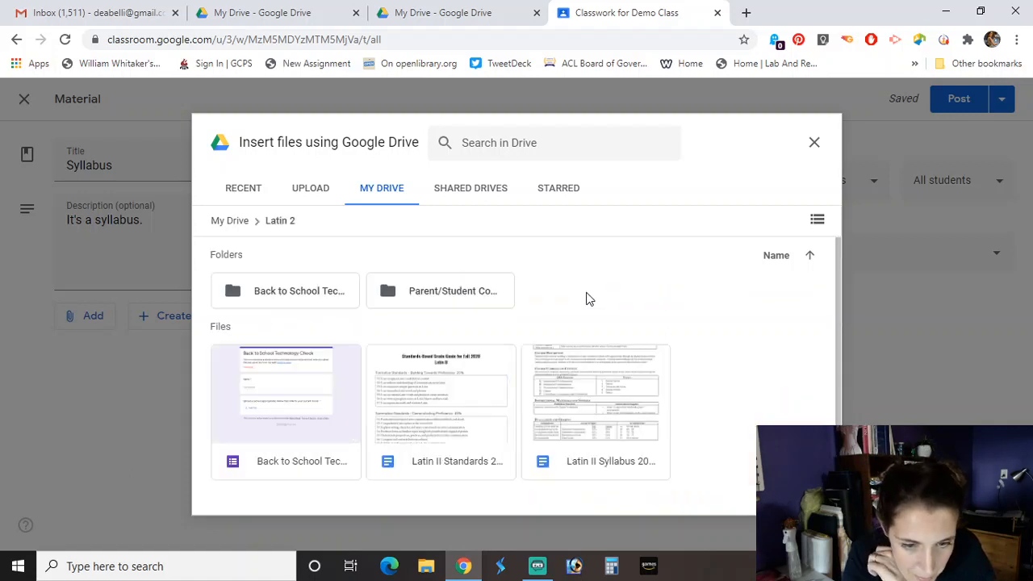
pyautogui.doubleClick(615, 387)
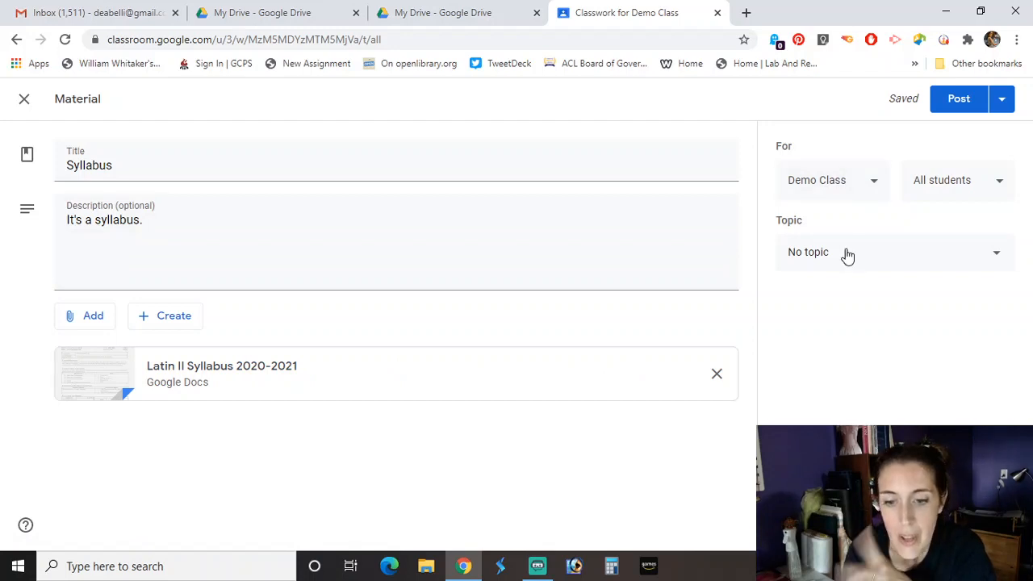
pyautogui.click(965, 99)
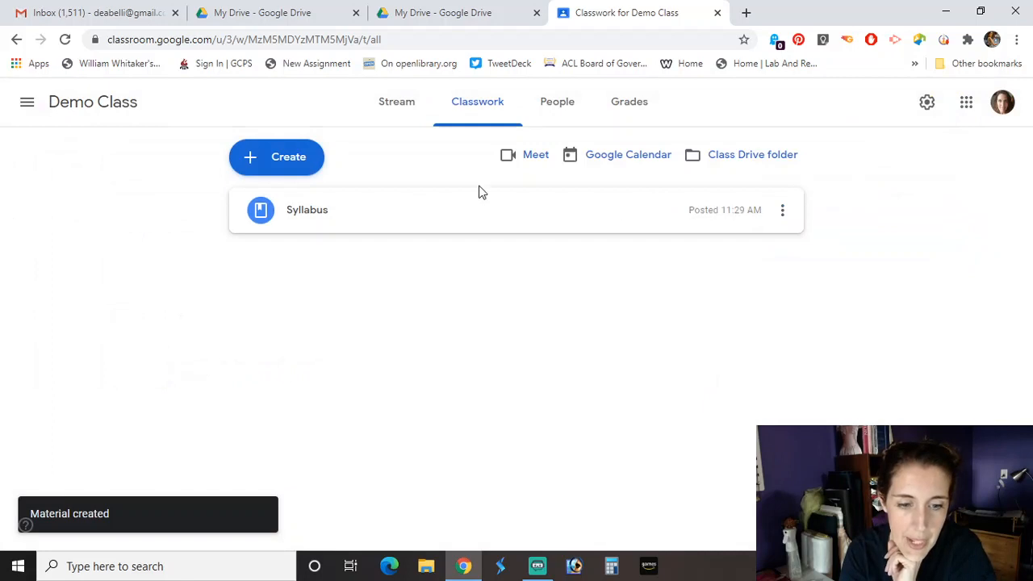
# Step: Add a classwork topic named "Introductions"
pyautogui.click(292, 160)
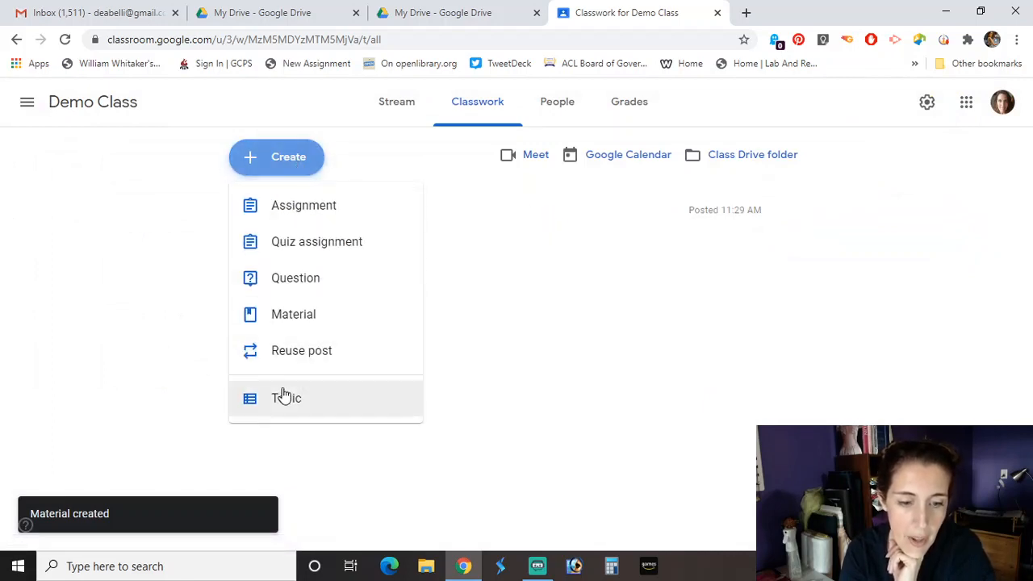
pyautogui.click(282, 393)
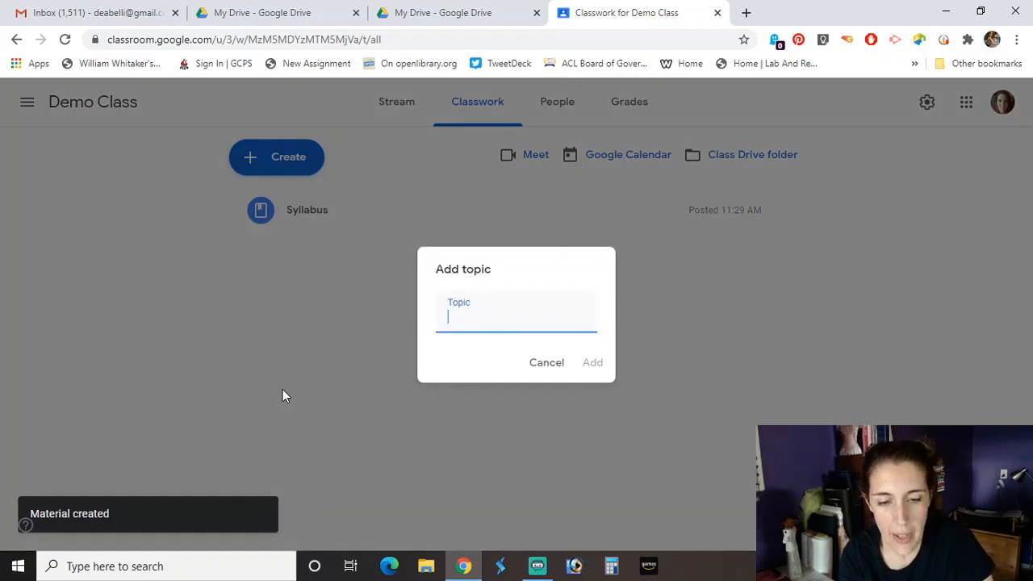
pyautogui.write('Introductions')
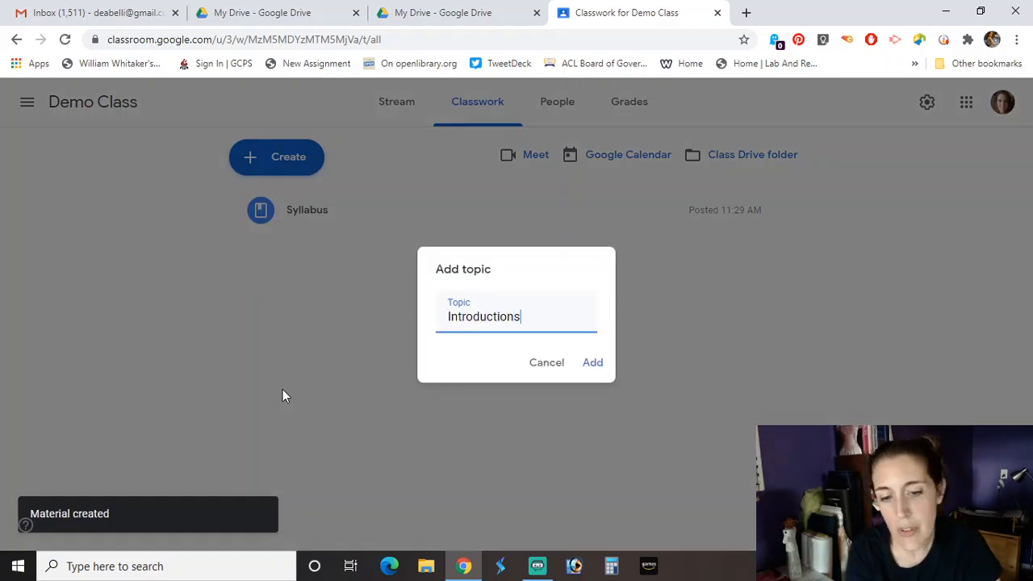
pyautogui.press('Return')
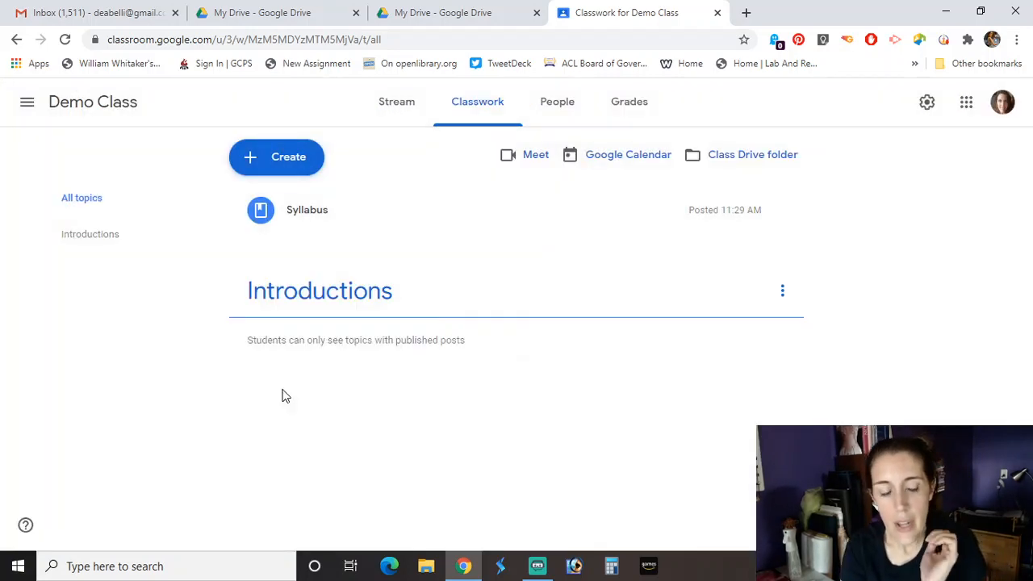
# Step: Draft a classwork question reading "What is something (school appropriate) you can do in a digital class you can't do in a classroom?"
pyautogui.click(297, 166)
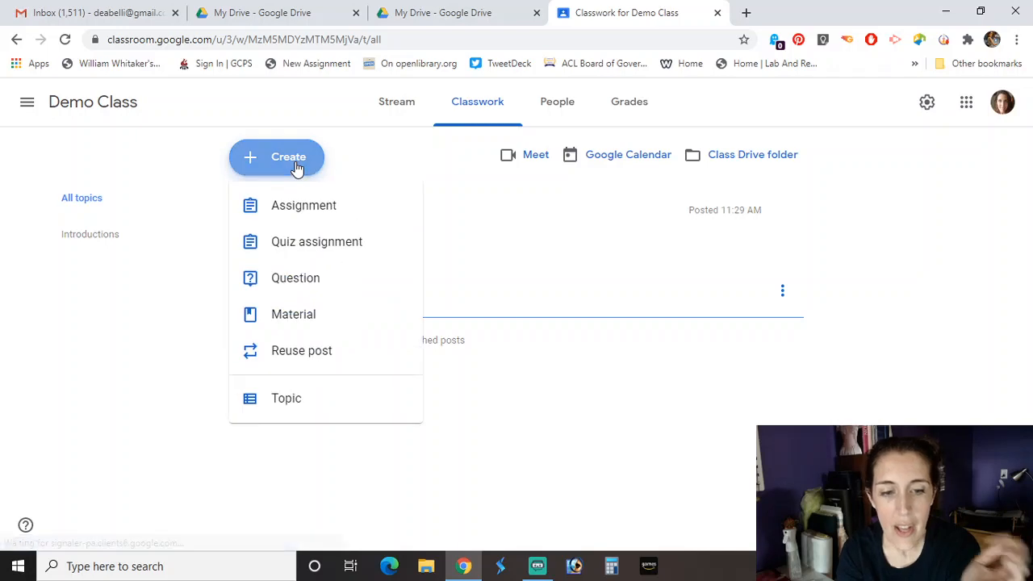
pyautogui.click(283, 279)
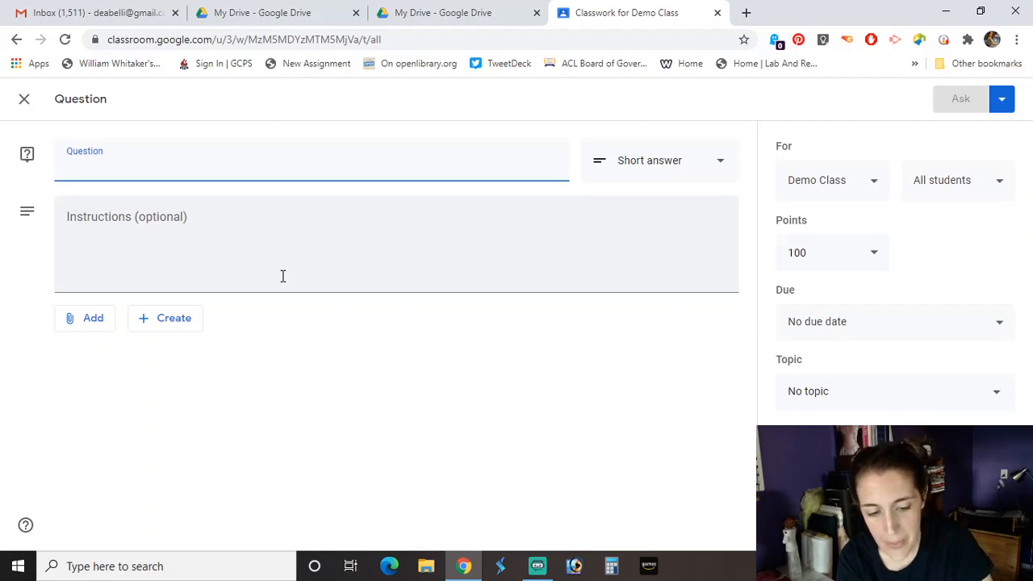
pyautogui.write('What is')
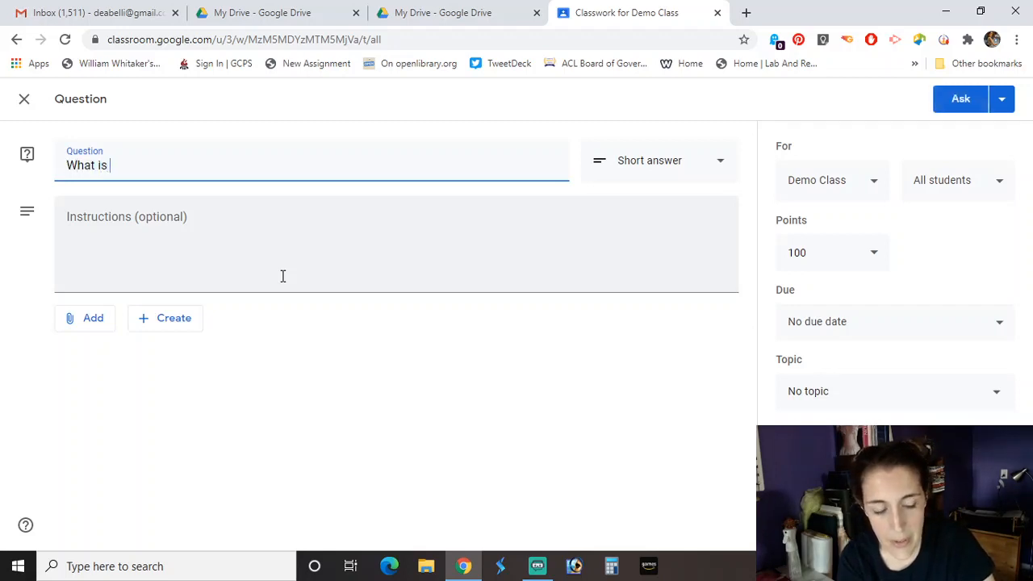
pyautogui.write(' something y')
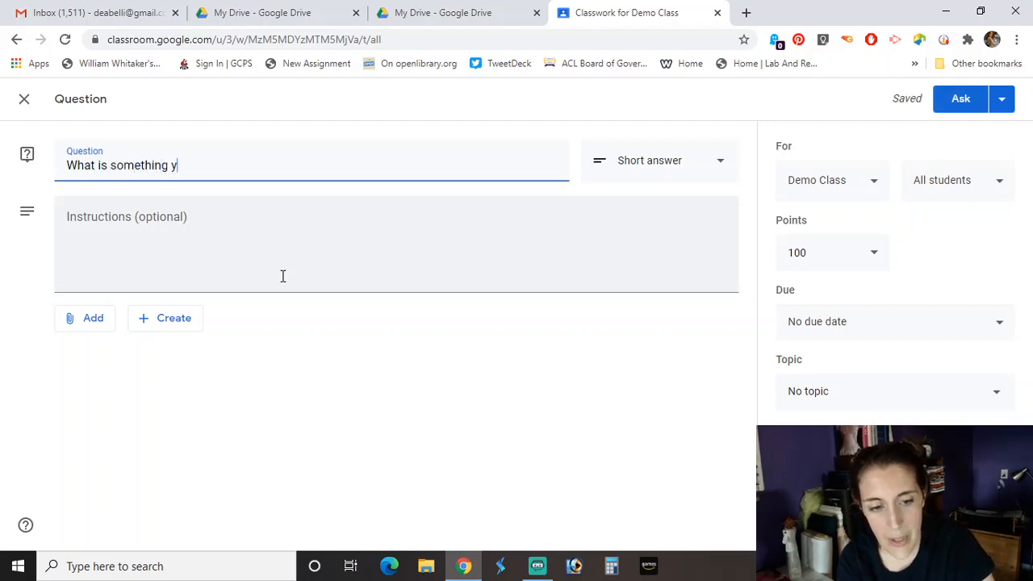
pyautogui.write('ou ()')
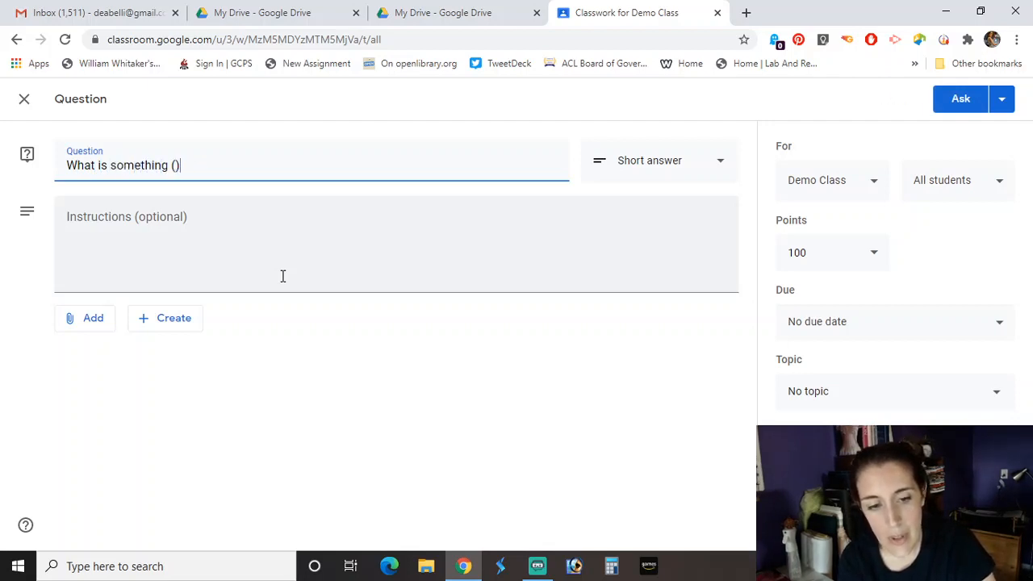
pyautogui.write('school ap')
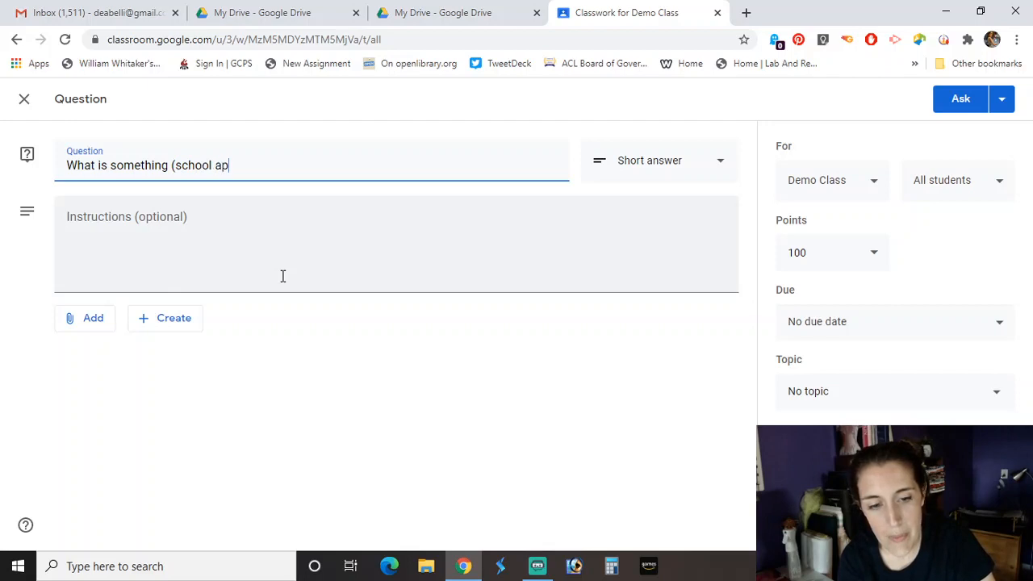
pyautogui.write('propriate you can do ')
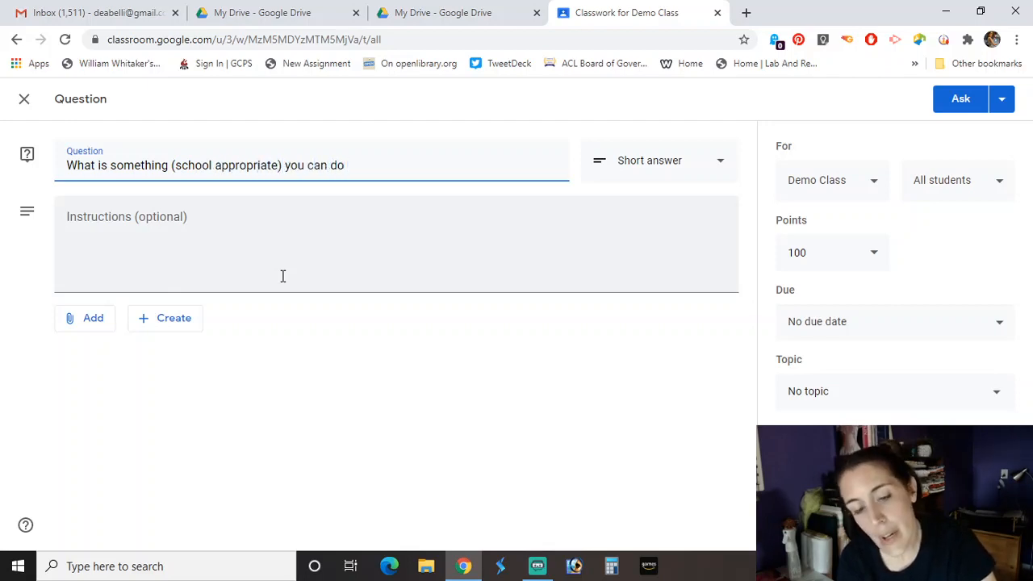
pyautogui.write('w')
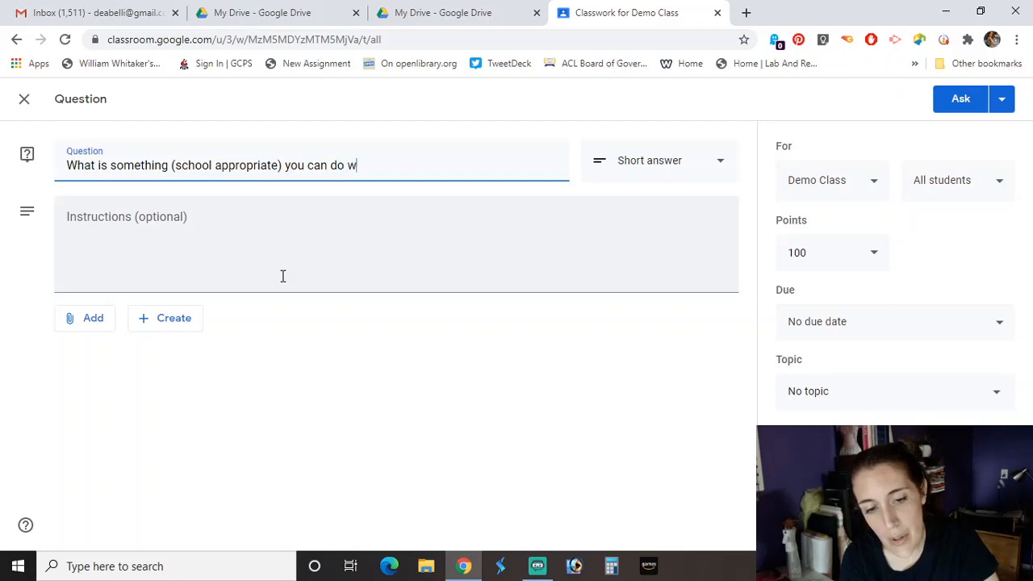
pyautogui.press('BackSpace')
pyautogui.write('in ')
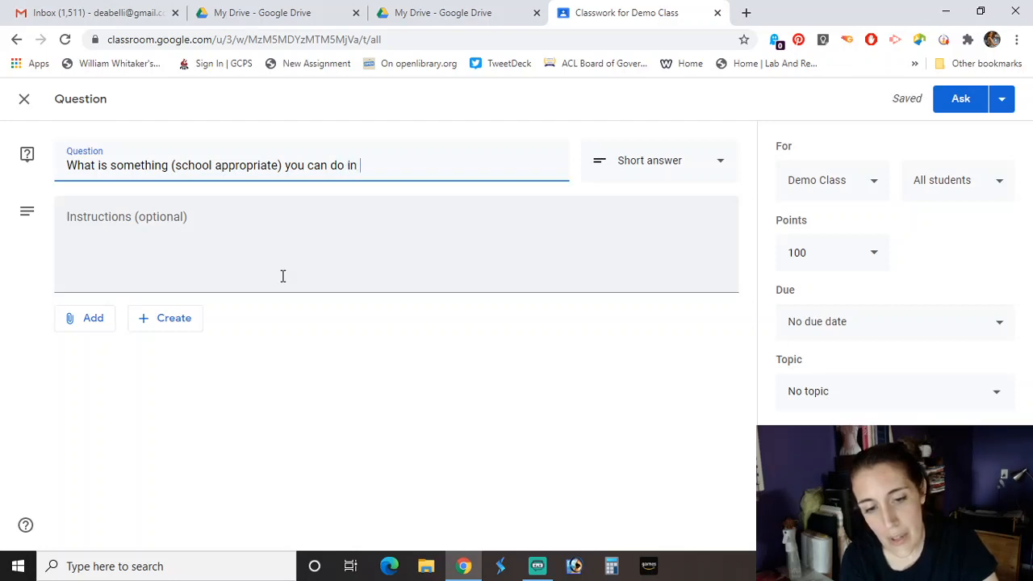
pyautogui.write('a digital ')
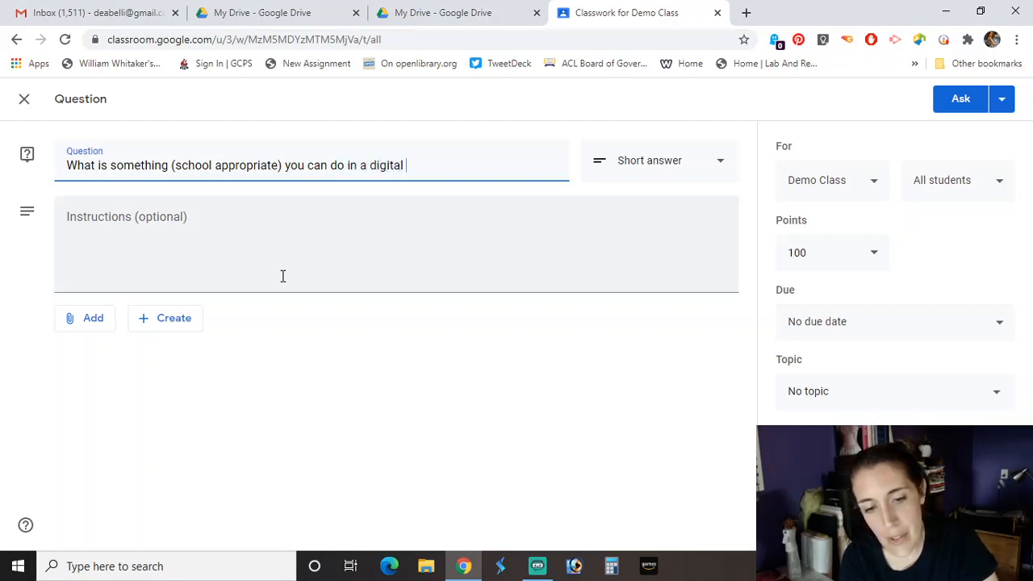
pyautogui.write('class you can')
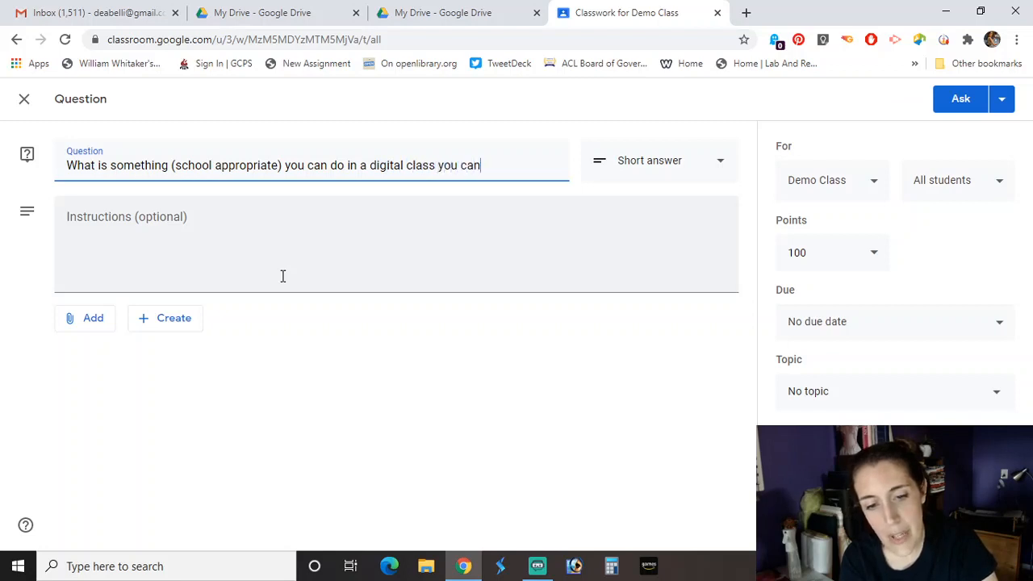
pyautogui.write("'t do in a clas")
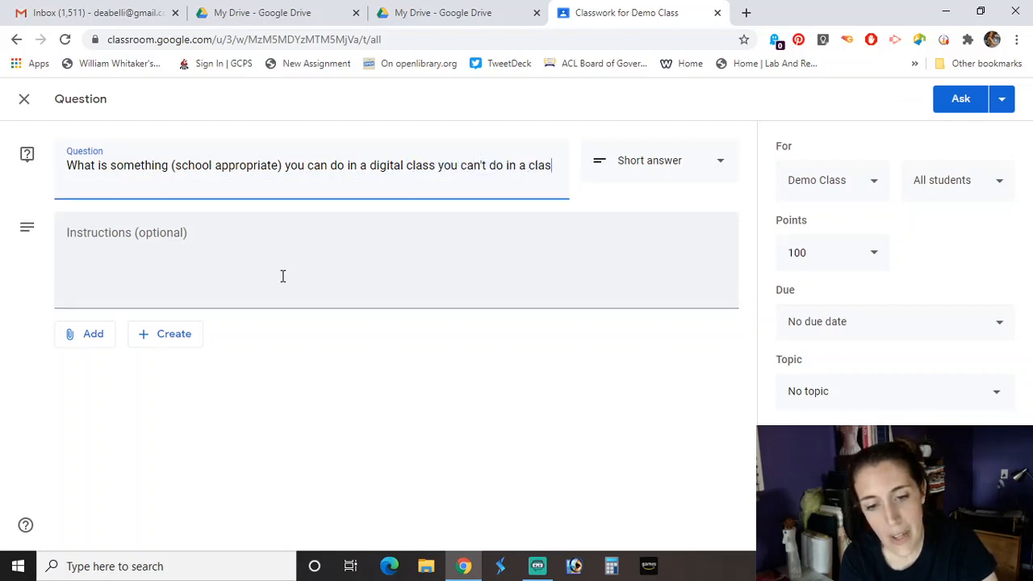
pyautogui.write('sroom?')
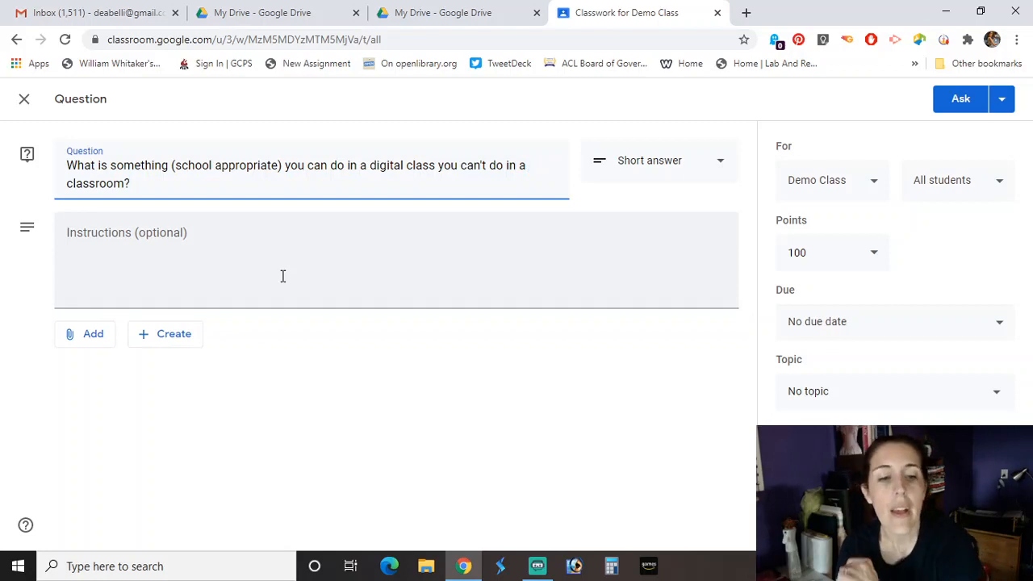
pyautogui.click(260, 272)
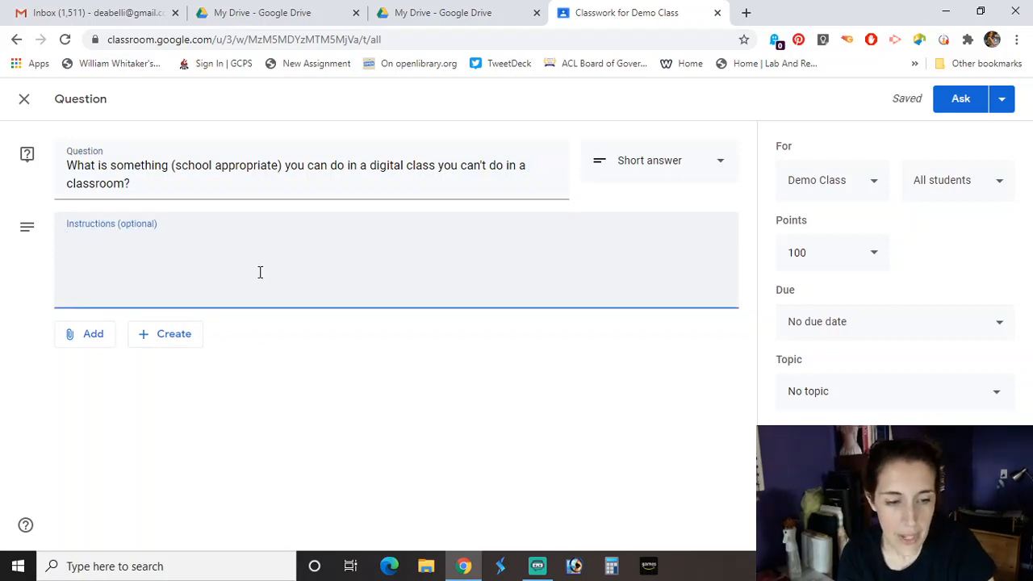
# Step: Enter the question's instructions: "Answer the question and comment on others' if you want!"
pyautogui.write('Answer ')
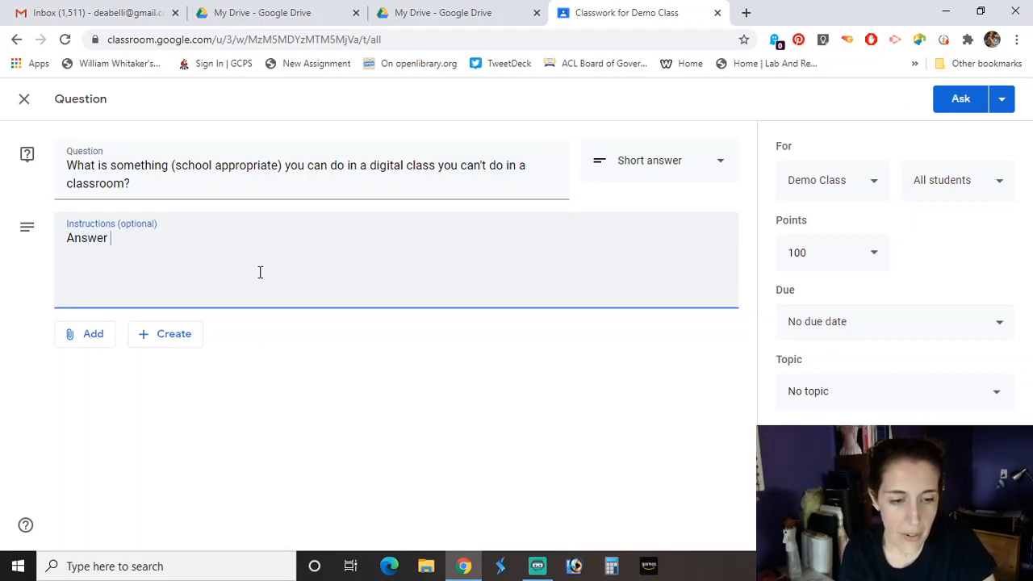
pyautogui.write('the question a')
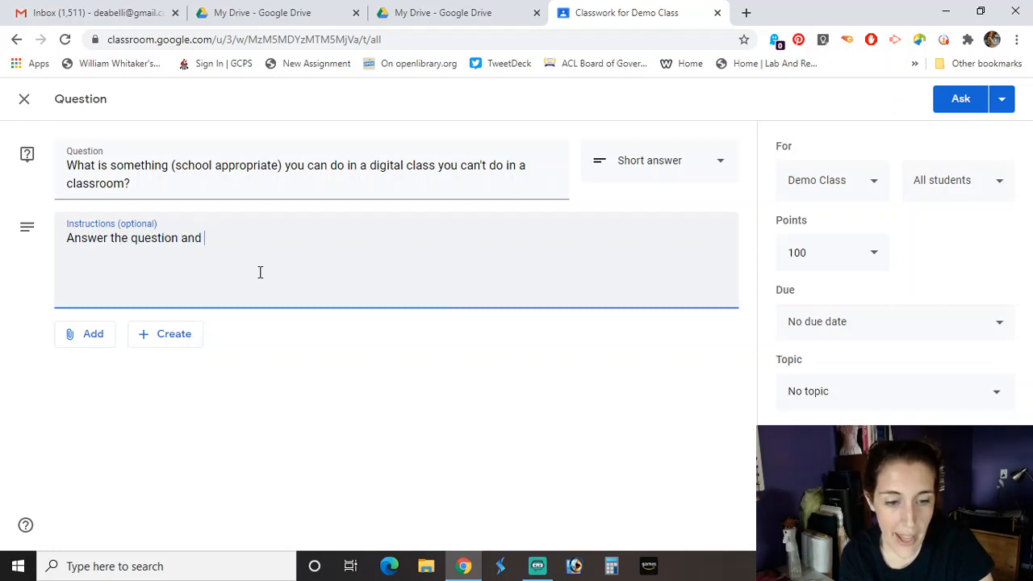
pyautogui.write('nd comment')
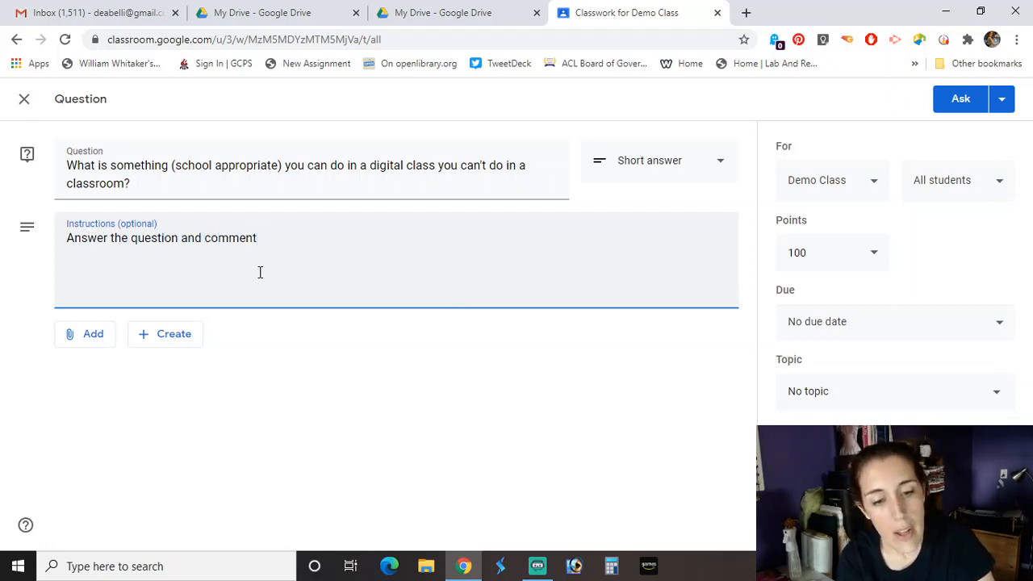
pyautogui.write(' on others')
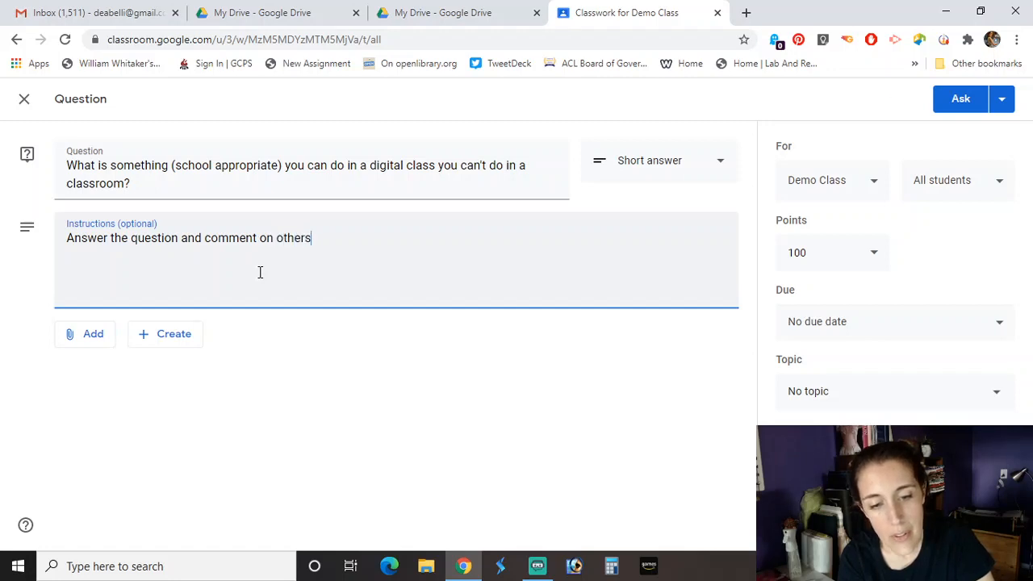
pyautogui.write("' if you want")
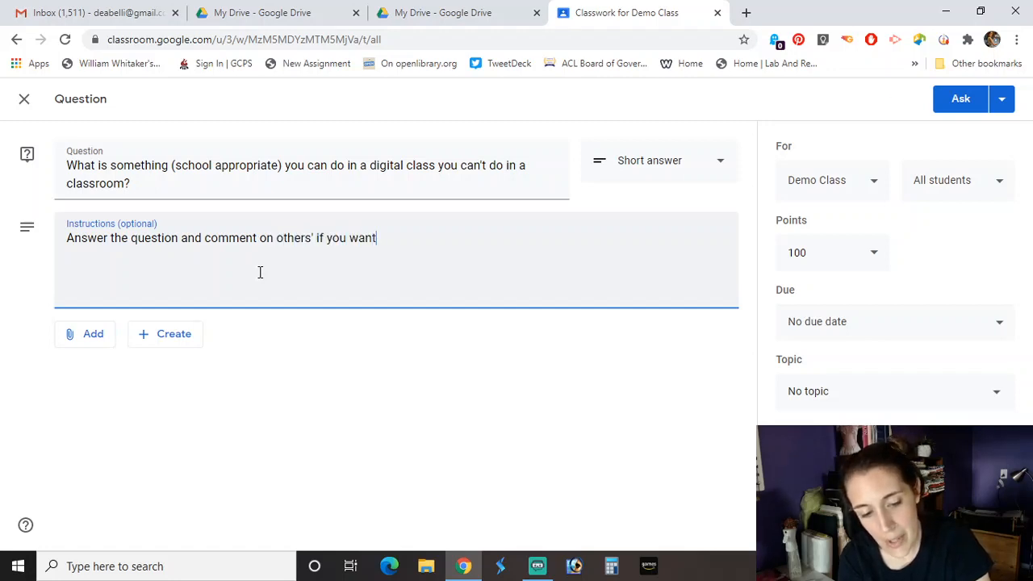
pyautogui.write('!')
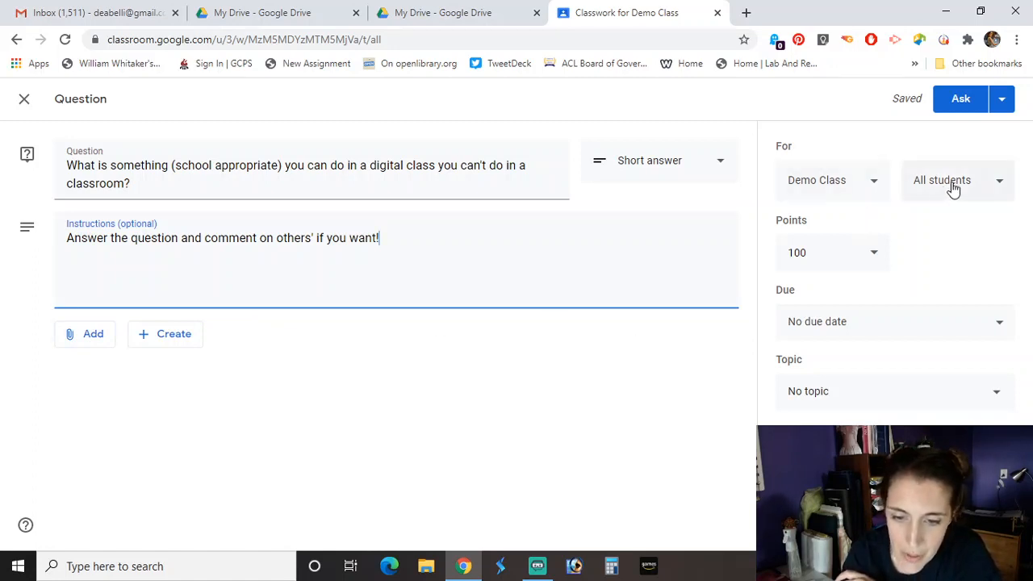
# Step: Set the question's due date to Aug 18, 2020, keeping it assigned to Demo Class only
pyautogui.click(876, 184)
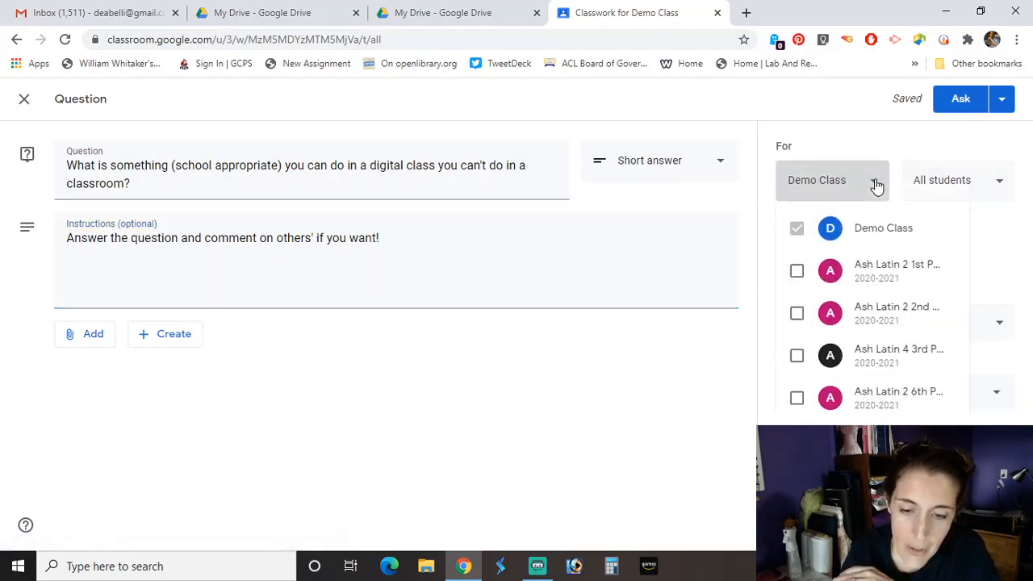
pyautogui.click(875, 184)
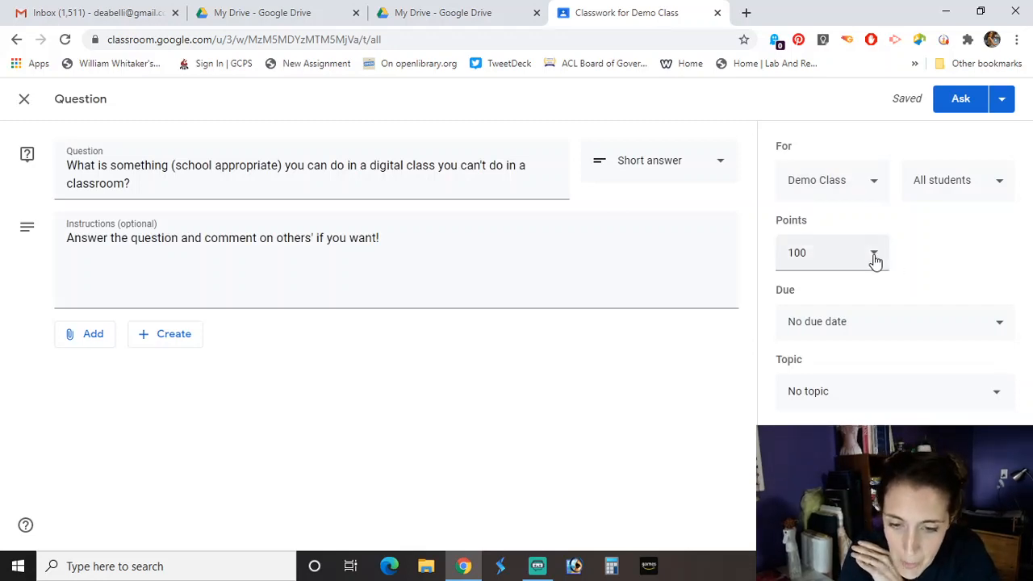
pyautogui.click(956, 326)
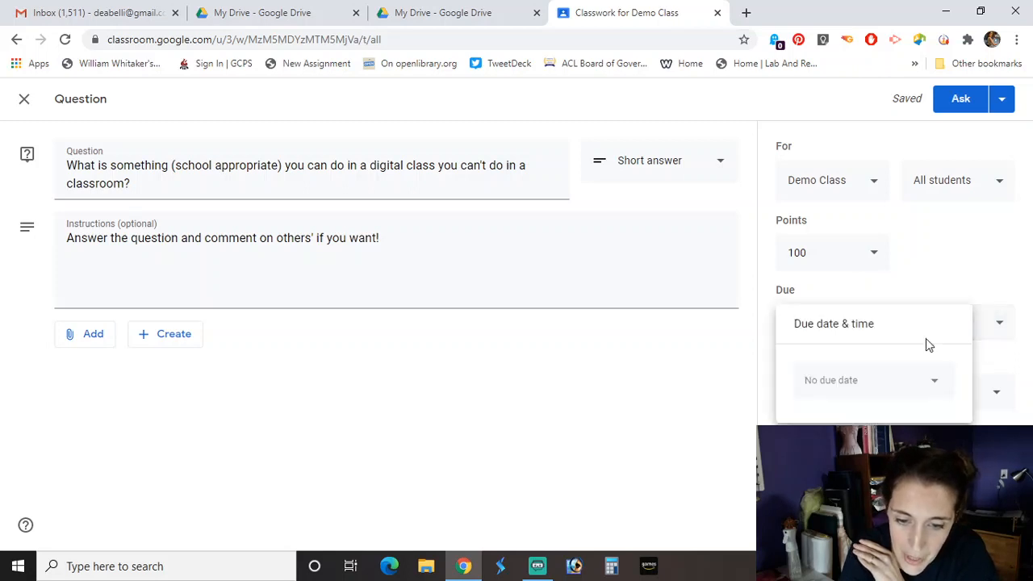
pyautogui.click(861, 380)
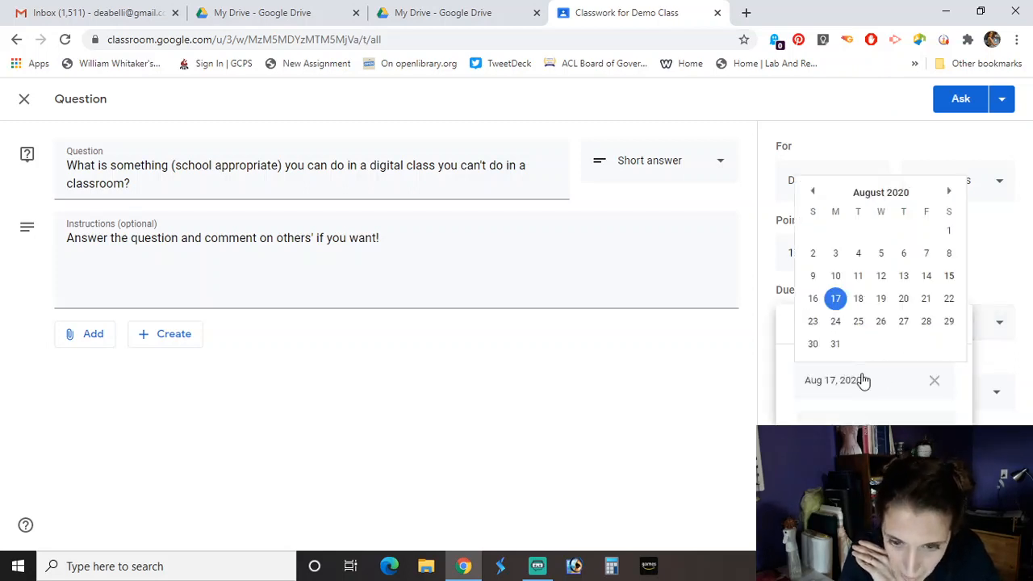
pyautogui.click(860, 300)
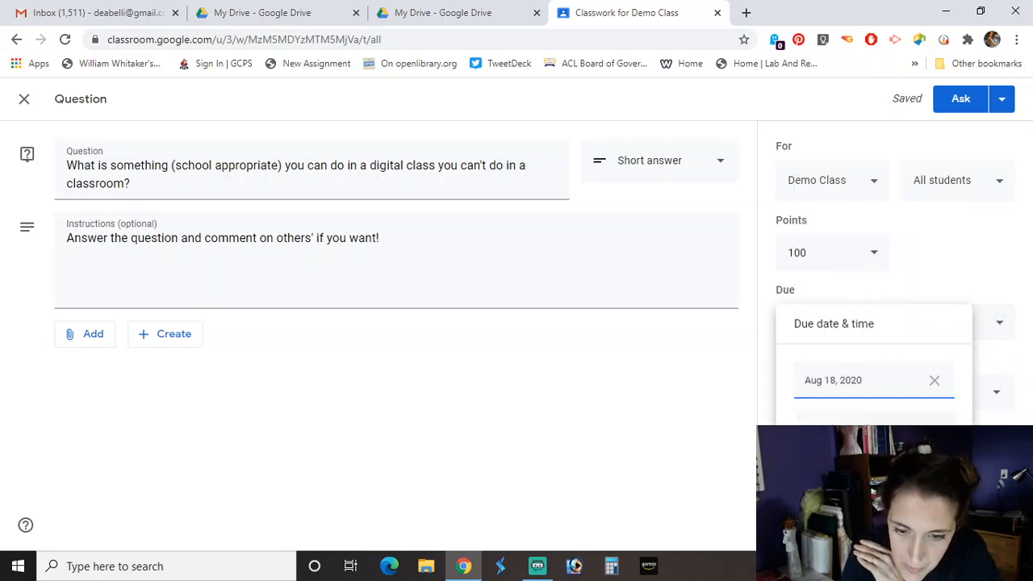
pyautogui.click(861, 430)
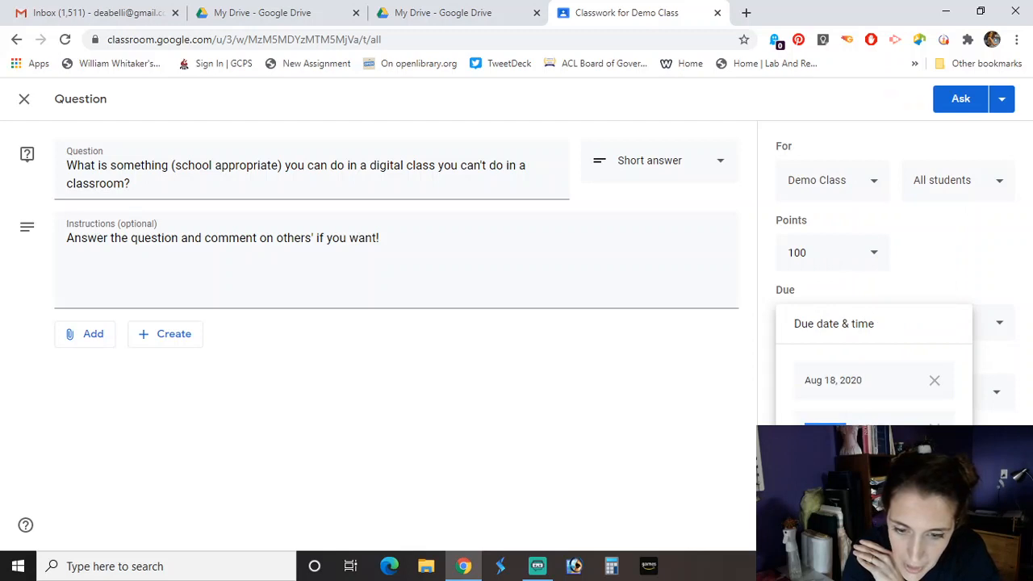
pyautogui.click(709, 414)
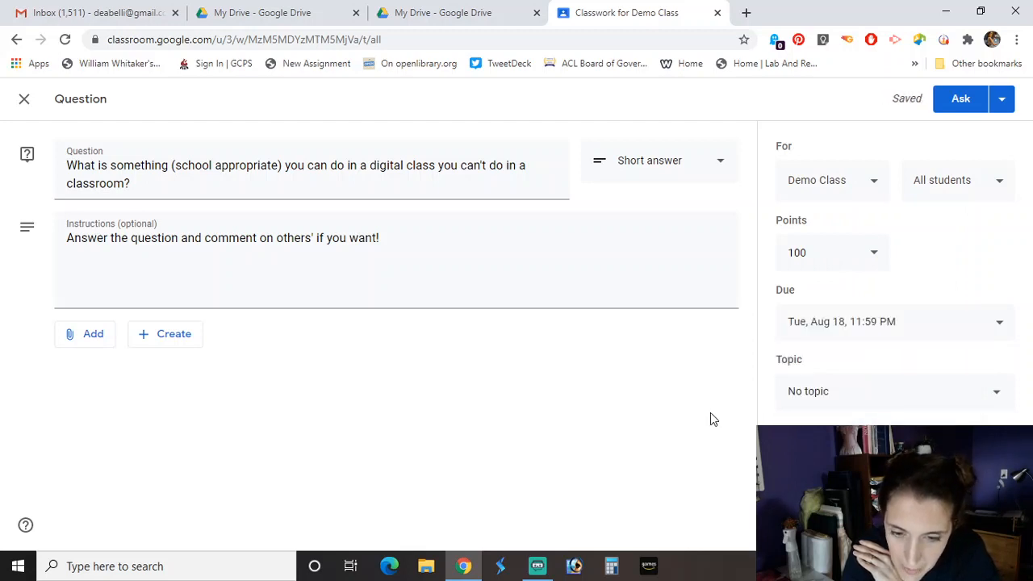
# Step: File the question under the Introductions topic and post it to the class
pyautogui.click(857, 401)
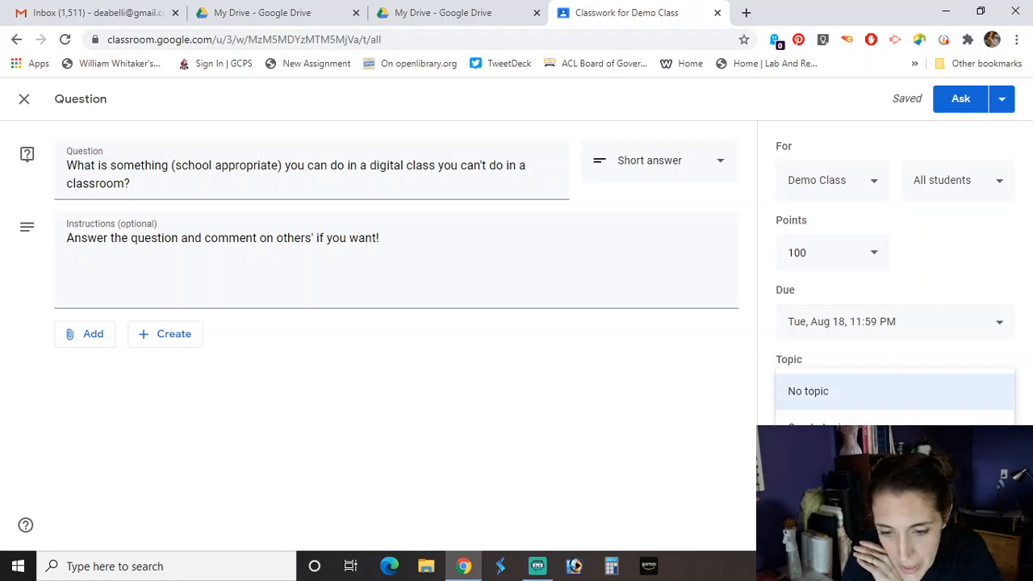
pyautogui.click(818, 427)
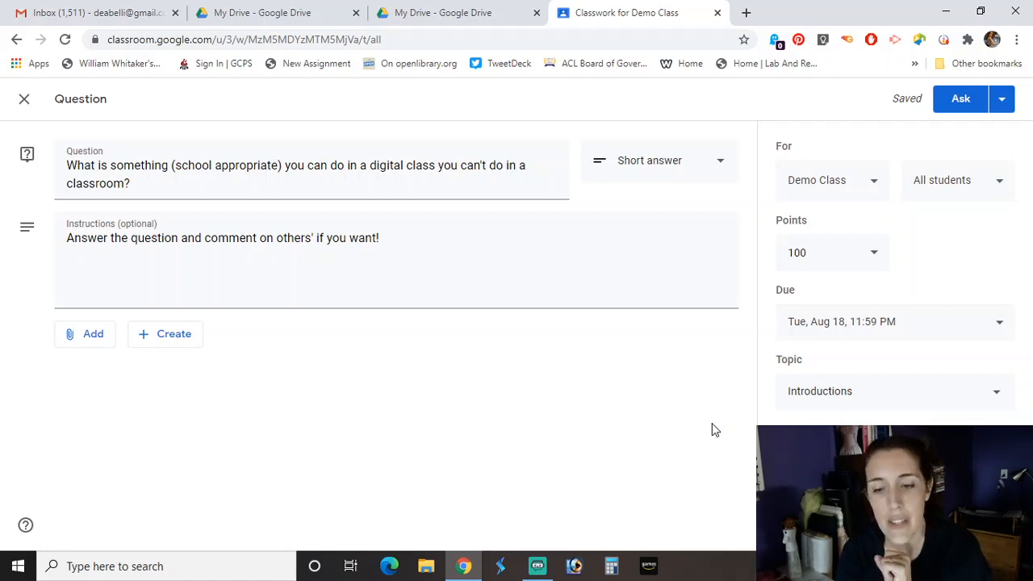
pyautogui.click(966, 109)
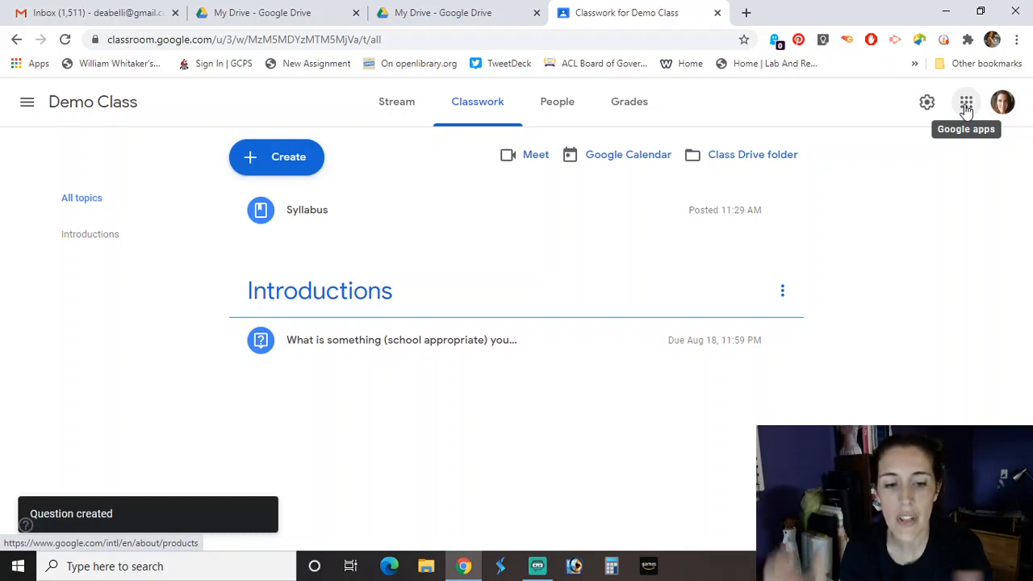
# Step: Start a new classwork assignment titled "Introduction Slide" with the instructions "Fill it out!"
pyautogui.click(316, 155)
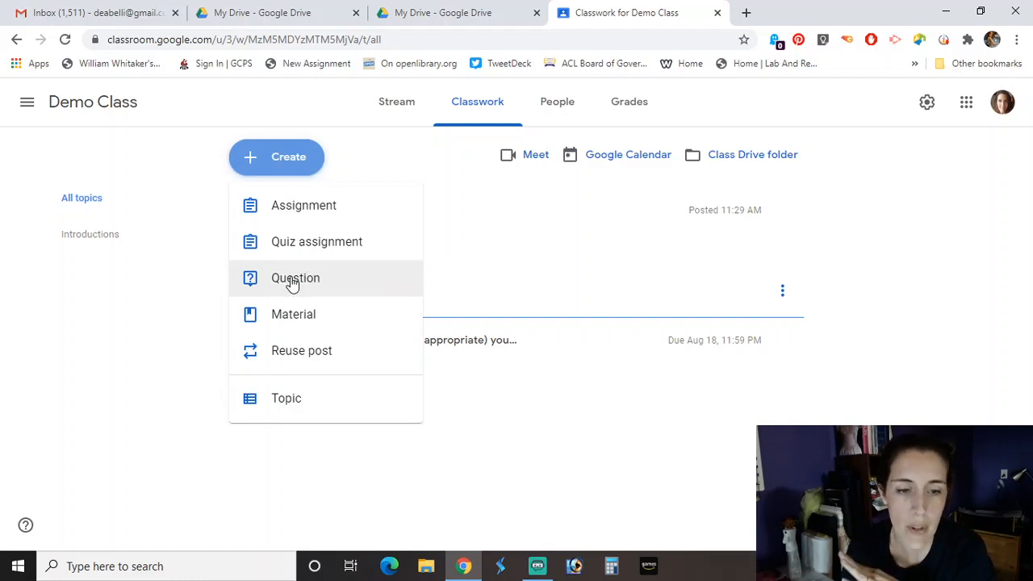
pyautogui.click(295, 210)
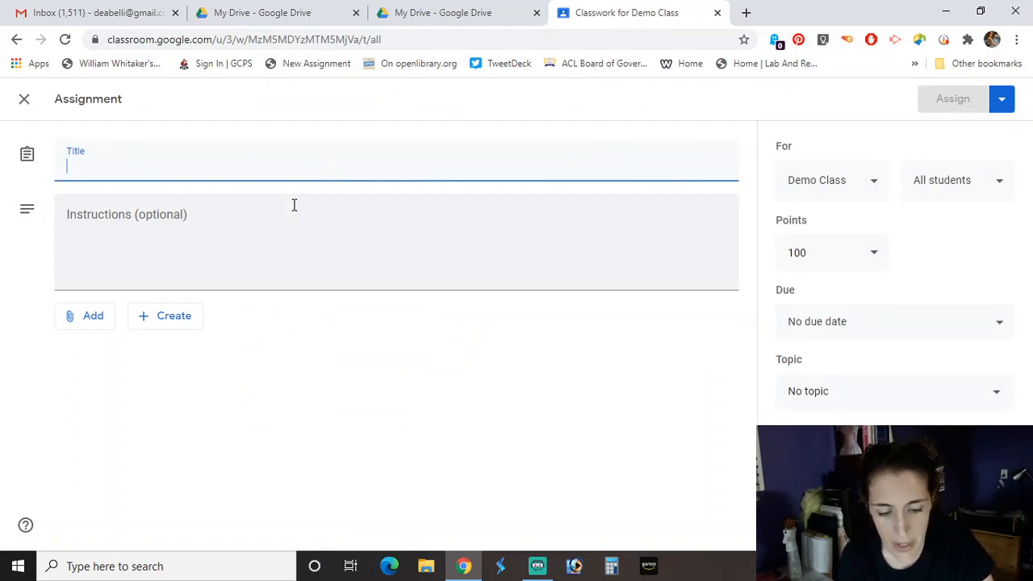
pyautogui.write('Introduction Slide')
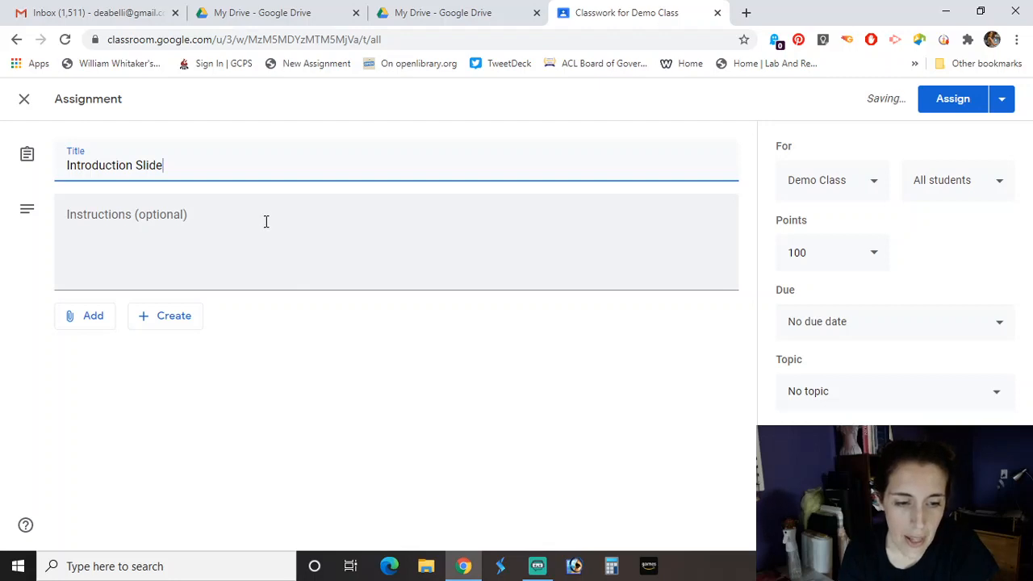
pyautogui.click(265, 221)
pyautogui.write('Fill it out!')
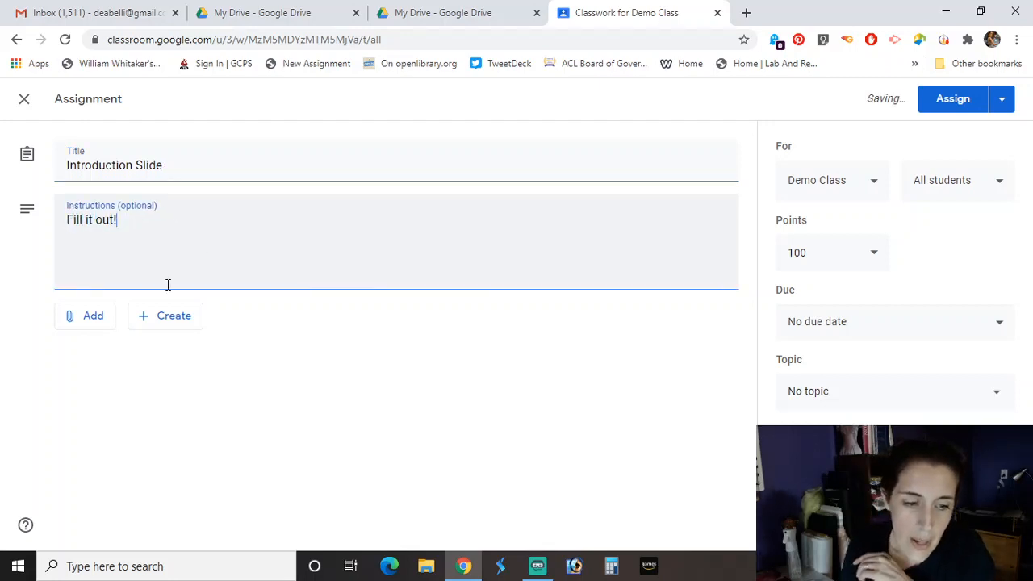
# Step: Attach the Favorite Things (Introduction) slides from My Drive to the assignment and make a copy for each student
pyautogui.click(93, 315)
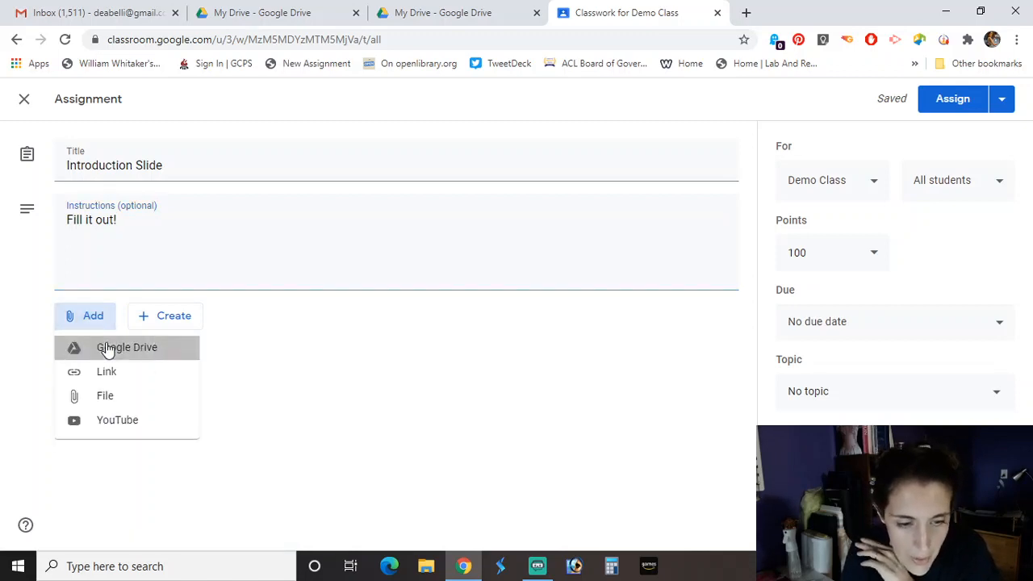
pyautogui.click(107, 347)
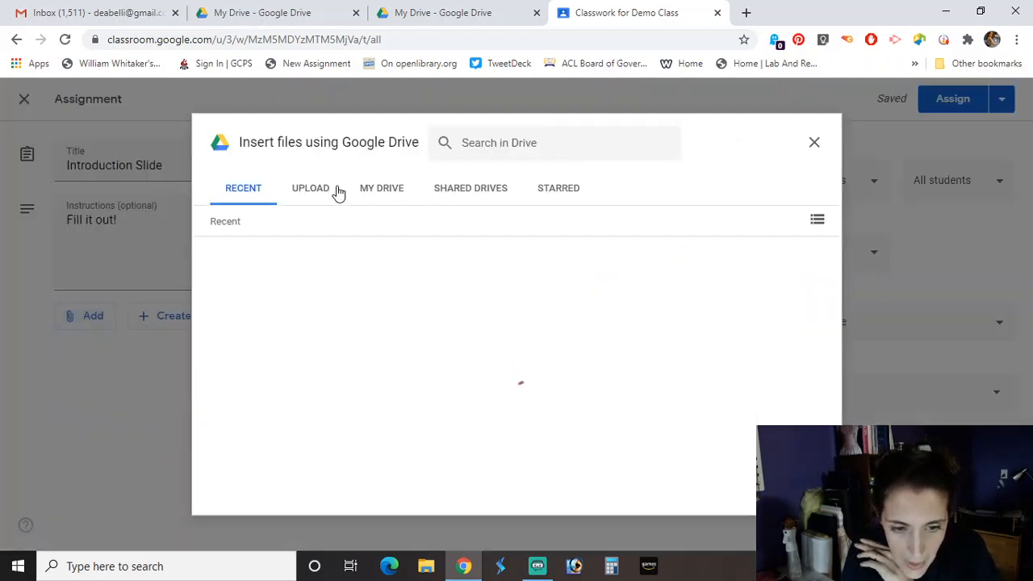
pyautogui.click(380, 192)
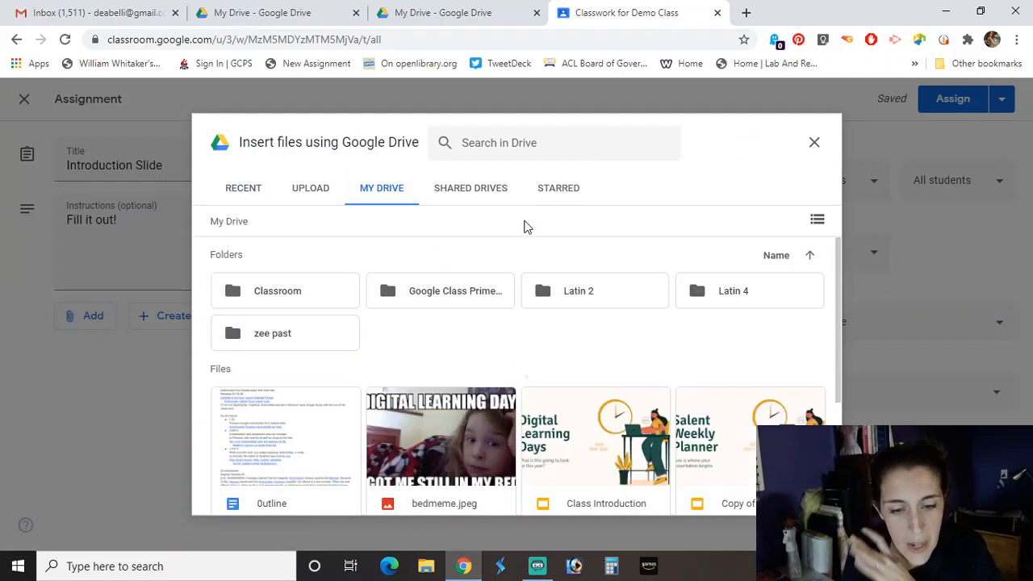
pyautogui.doubleClick(569, 300)
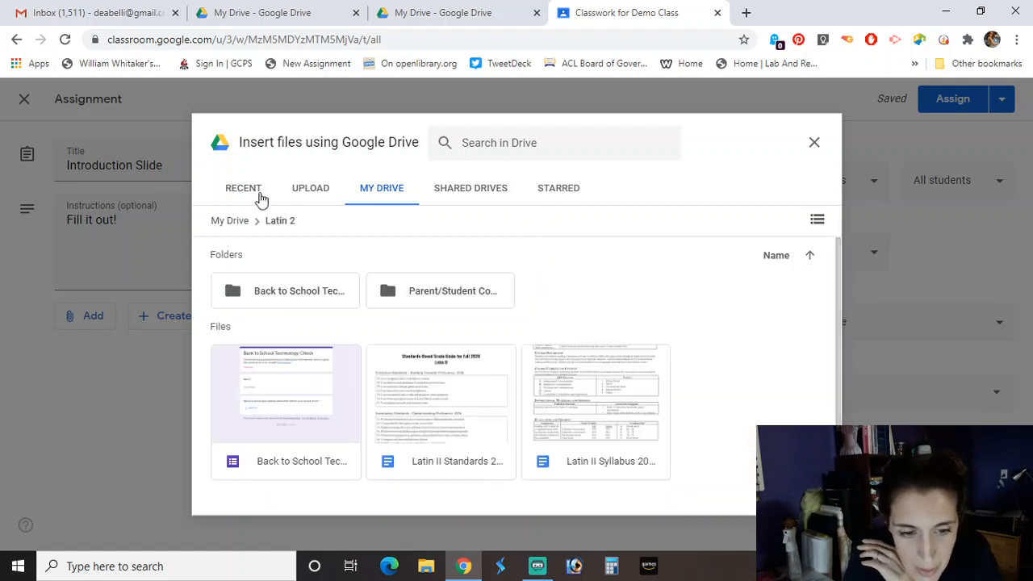
pyautogui.click(232, 226)
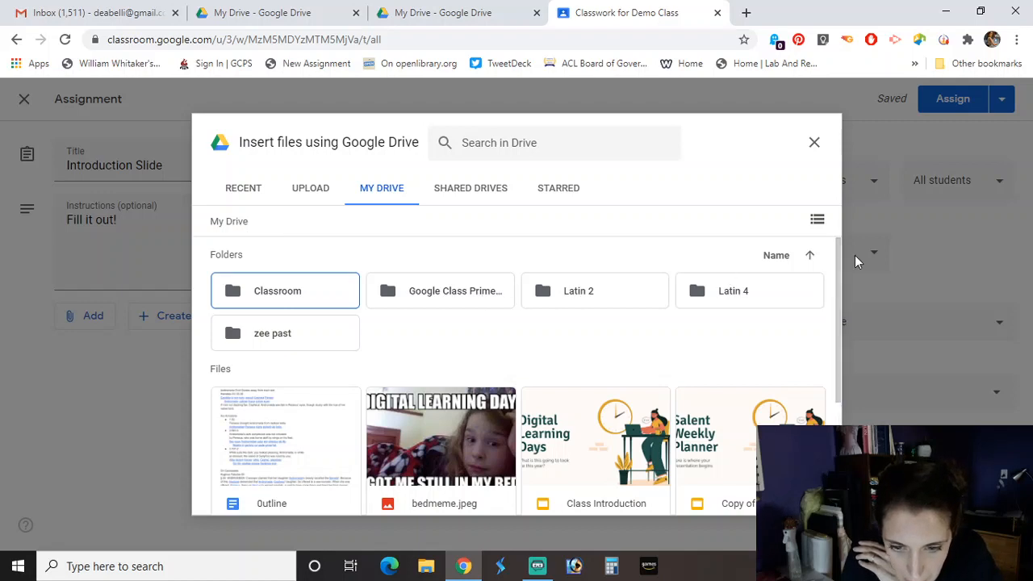
pyautogui.moveTo(838, 258); pyautogui.dragTo(824, 379)
pyautogui.doubleClick(307, 390)
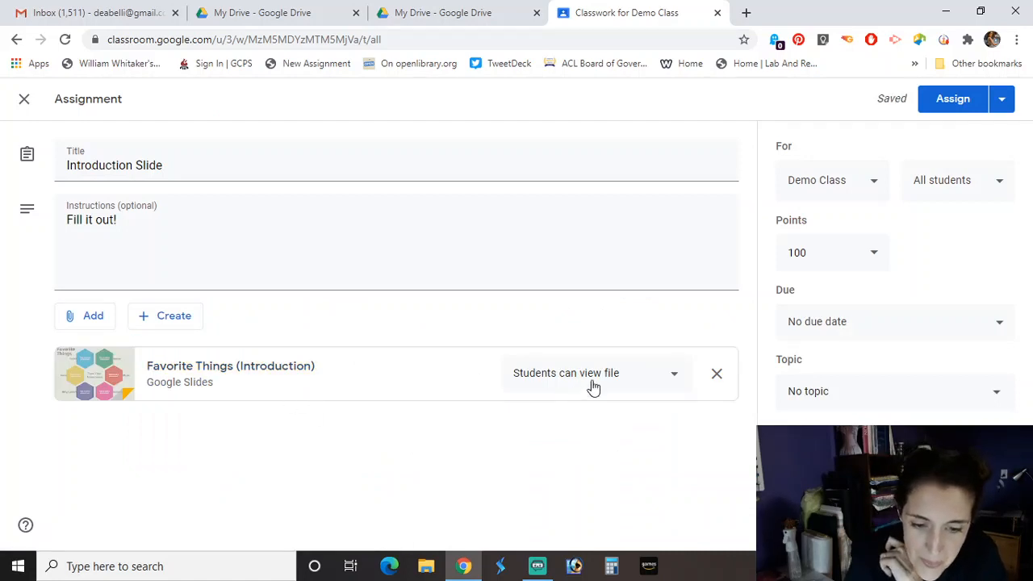
pyautogui.click(675, 376)
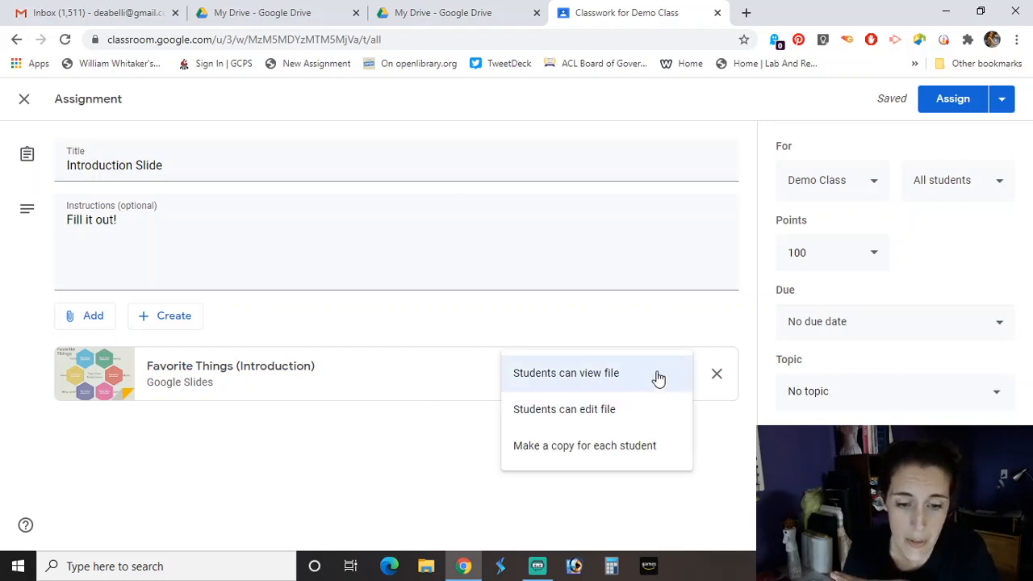
pyautogui.click(597, 447)
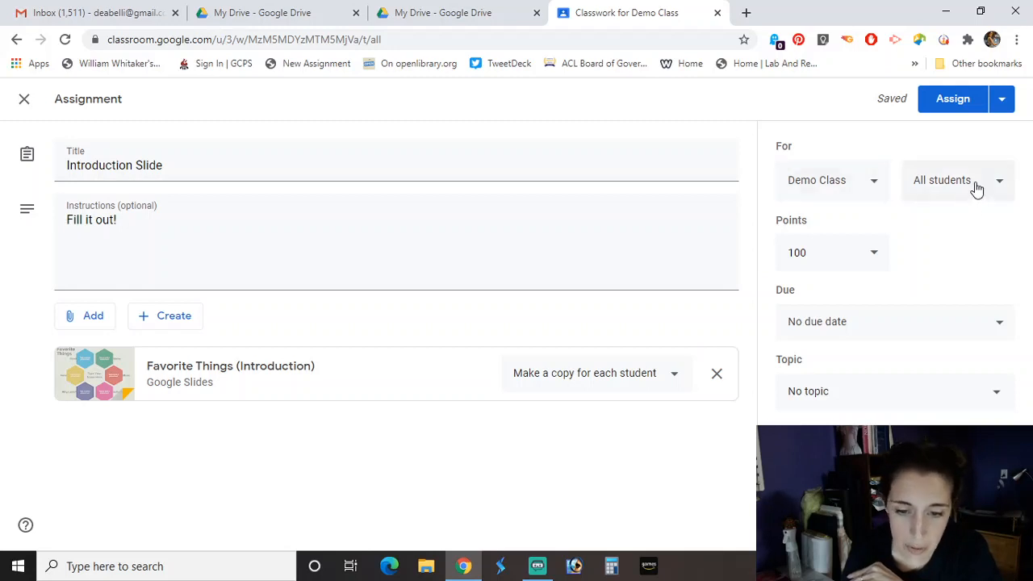
# Step: Set the Introduction Slide assignment's due date to Aug 19, 2020
pyautogui.click(853, 338)
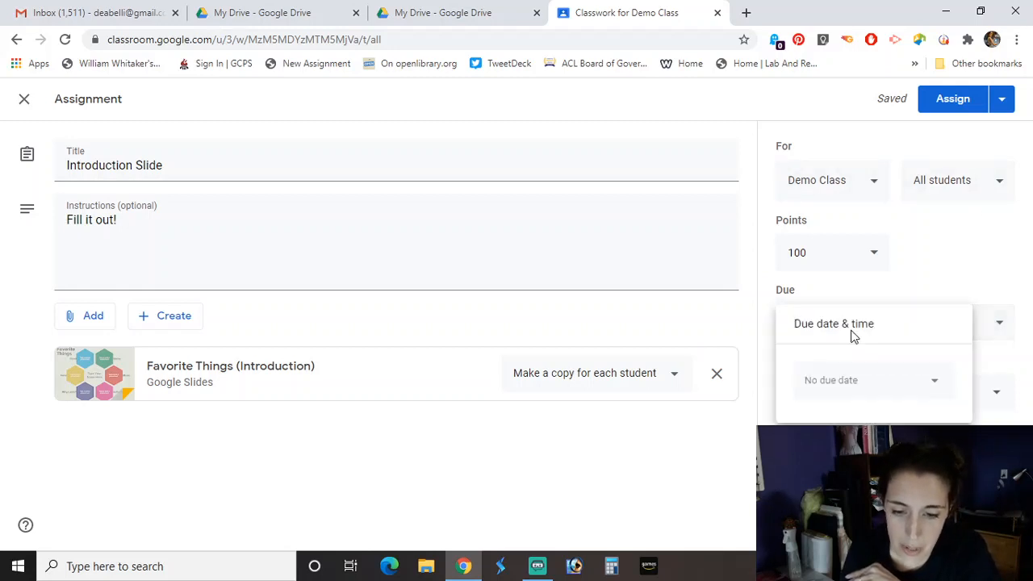
pyautogui.click(864, 391)
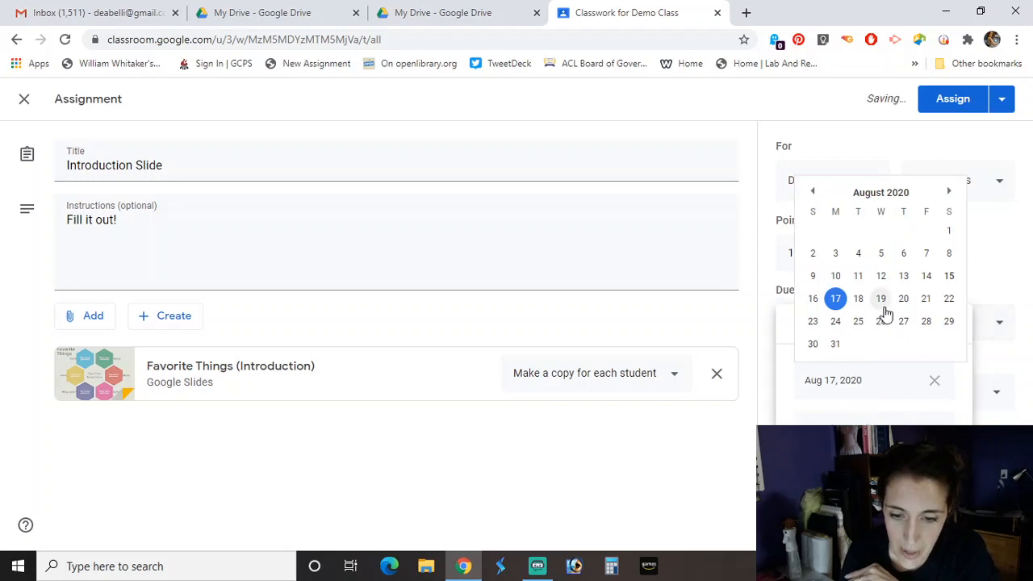
pyautogui.click(881, 300)
pyautogui.click(853, 425)
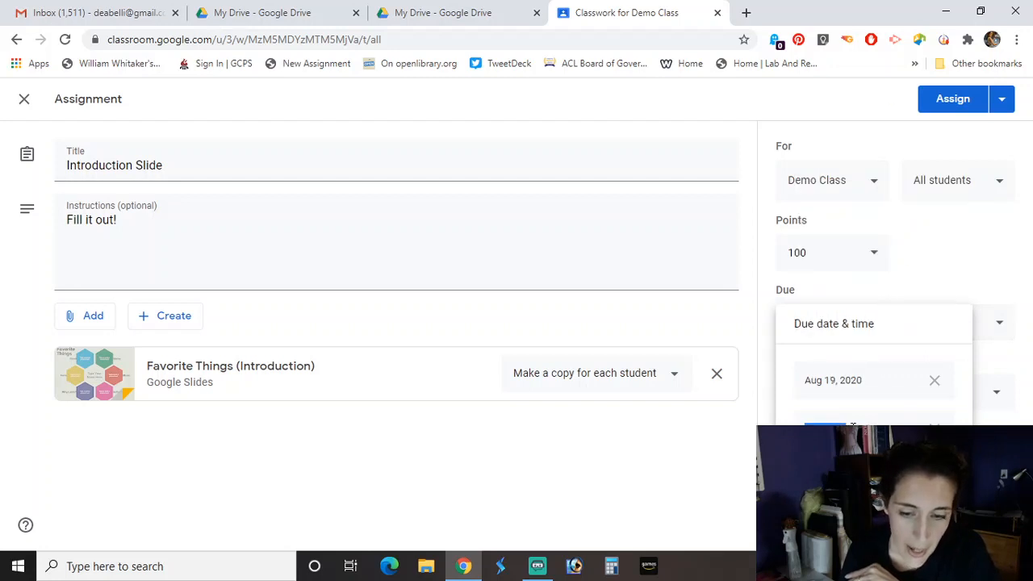
pyautogui.click(747, 435)
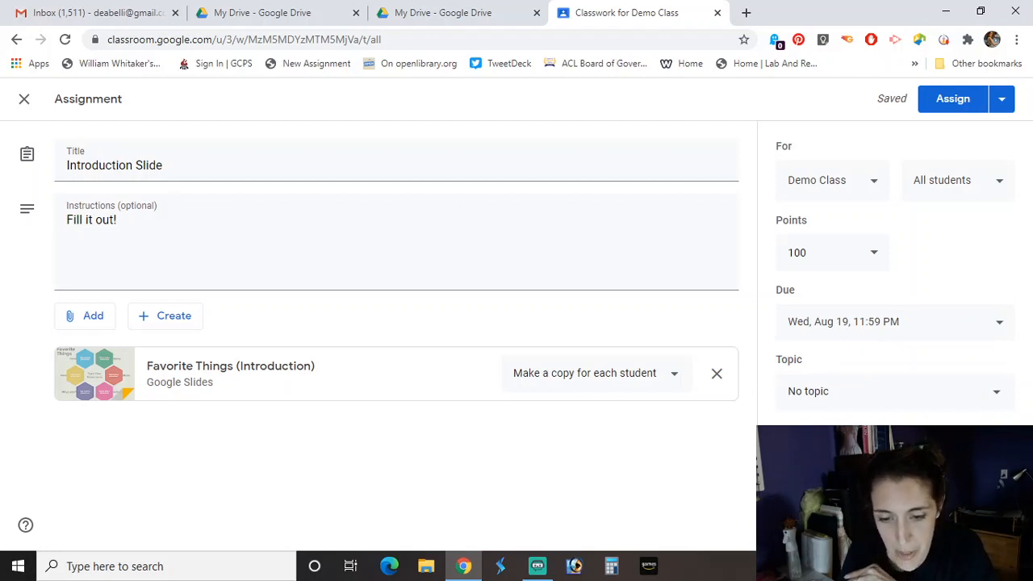
# Step: File the Introduction Slide assignment under the Introductions topic and assign it to the class
pyautogui.click(885, 395)
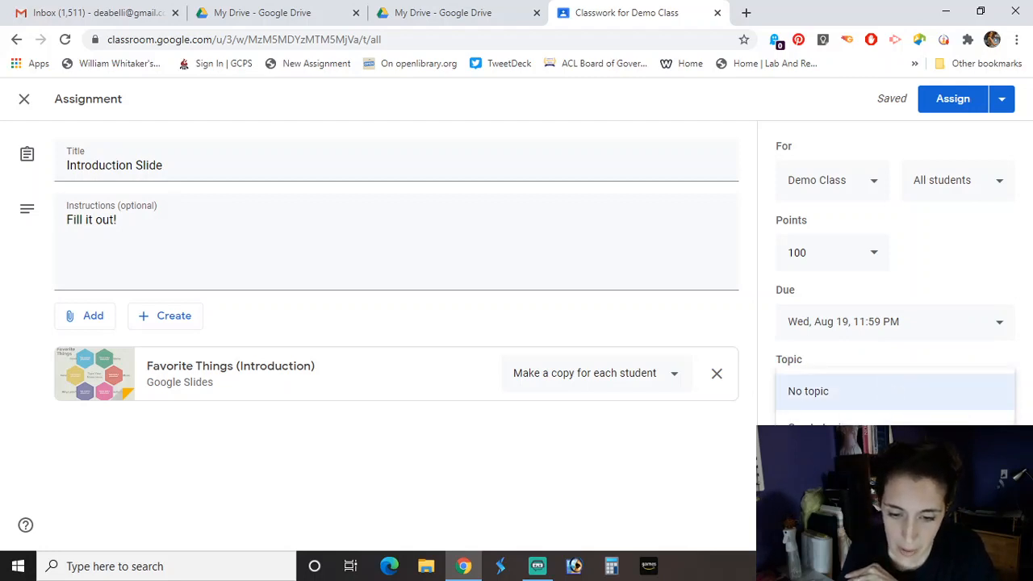
pyautogui.click(825, 463)
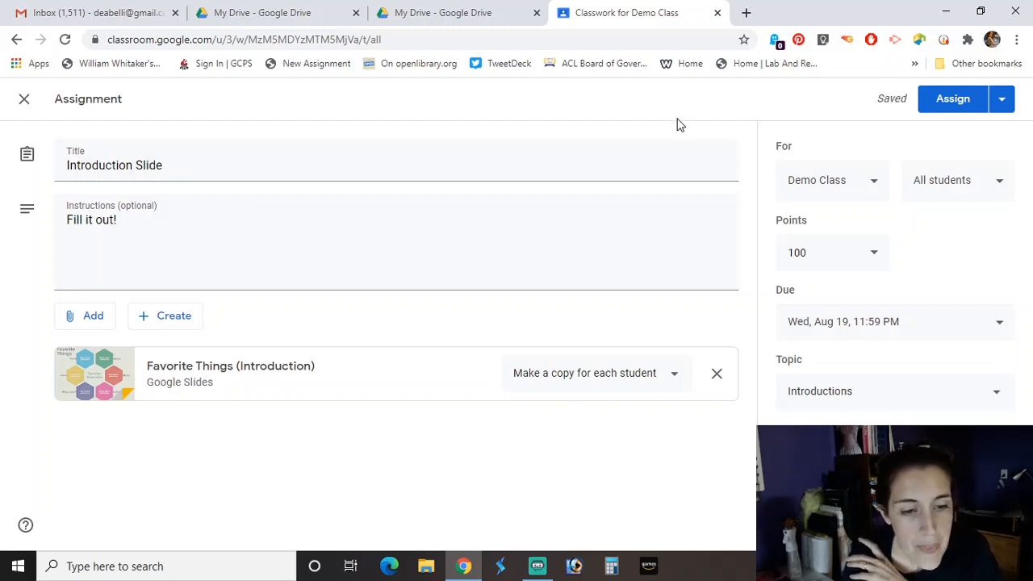
pyautogui.click(941, 103)
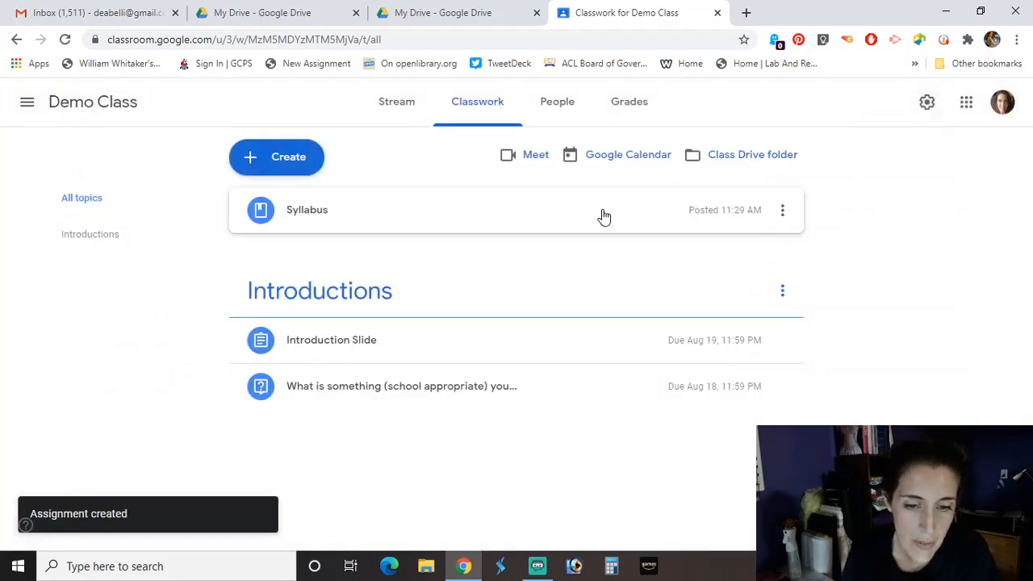
# Step: Check the upcoming work in the class stream, and view the student invitation form in the class roster without inviting anyone
pyautogui.click(396, 105)
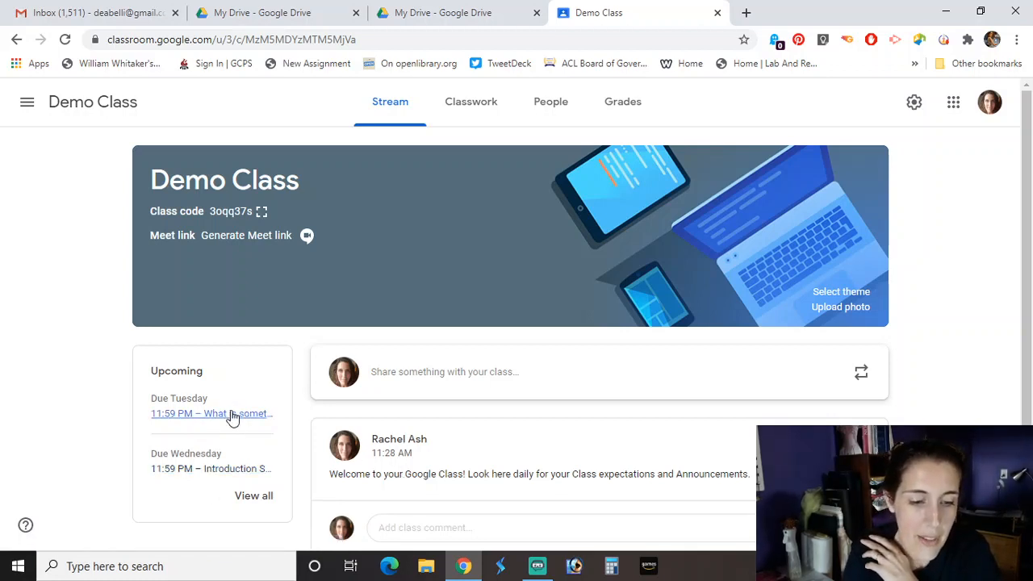
pyautogui.click(552, 105)
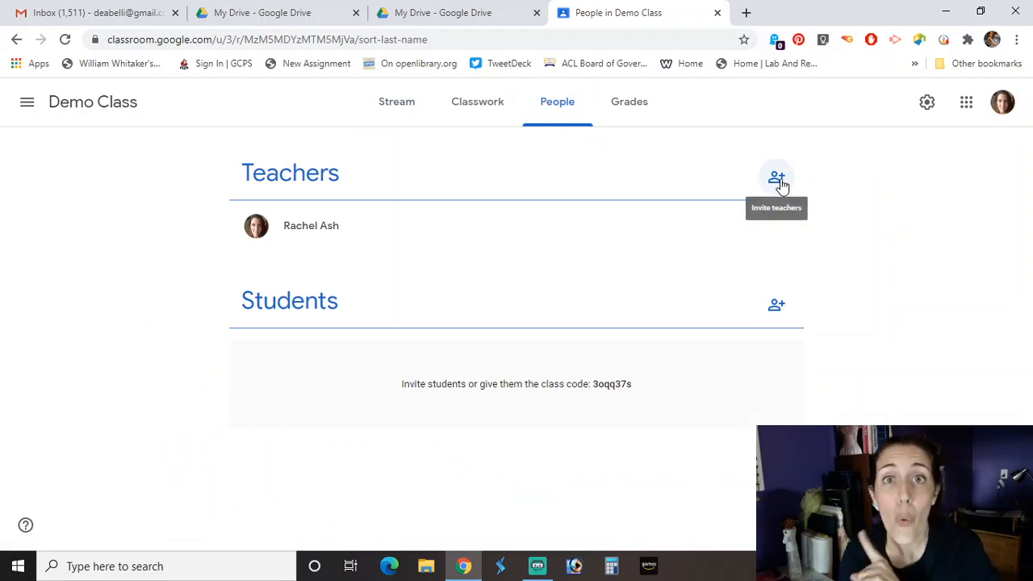
pyautogui.click(777, 307)
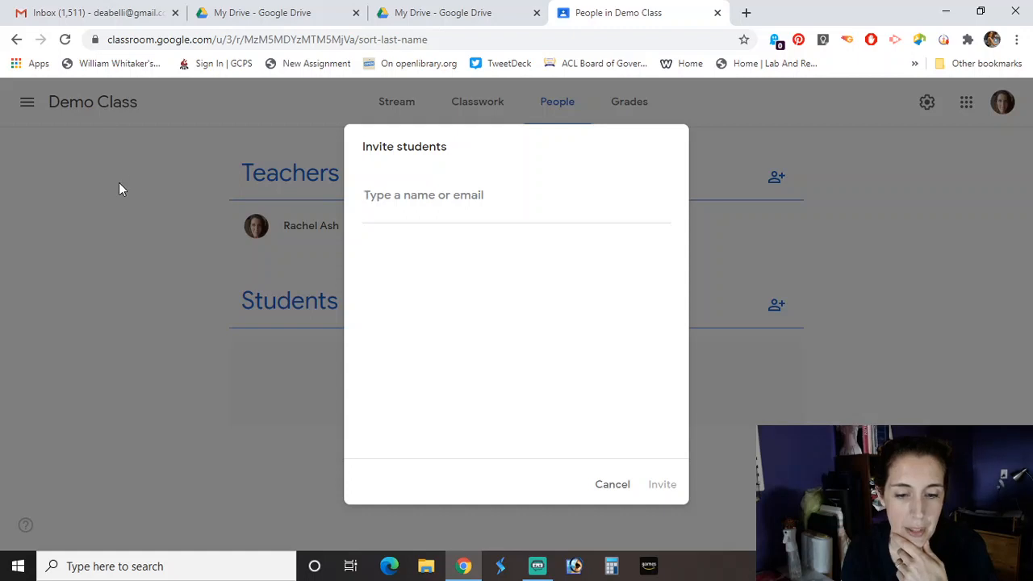
pyautogui.click(618, 487)
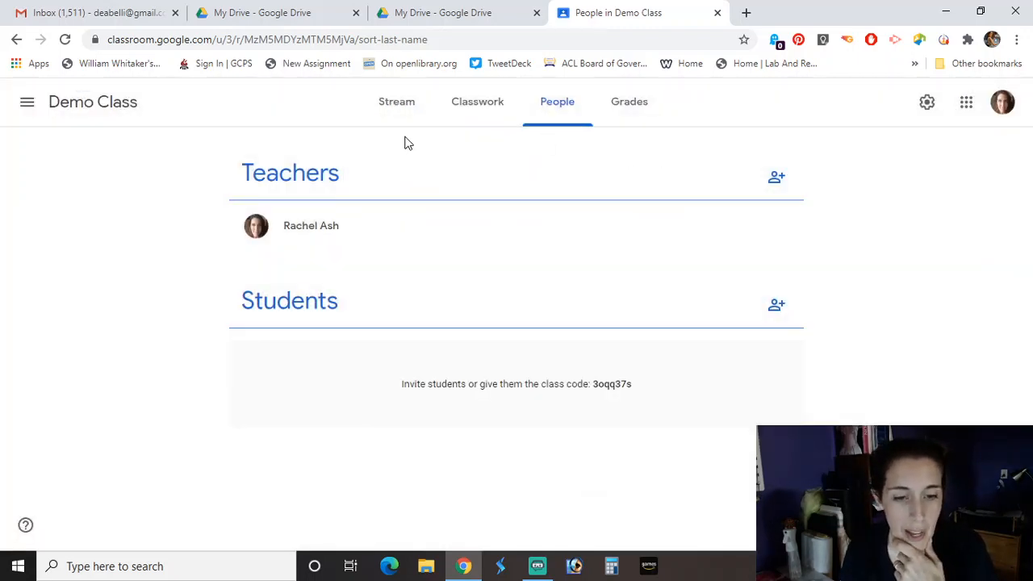
# Step: Return to the Demo Class stream and display the class code enlarged
pyautogui.click(407, 105)
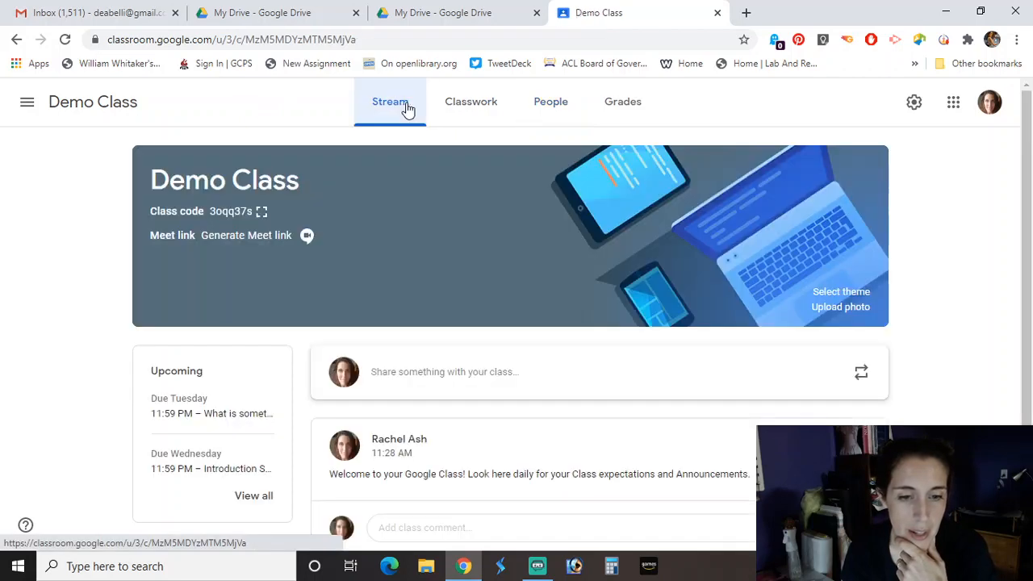
pyautogui.click(261, 213)
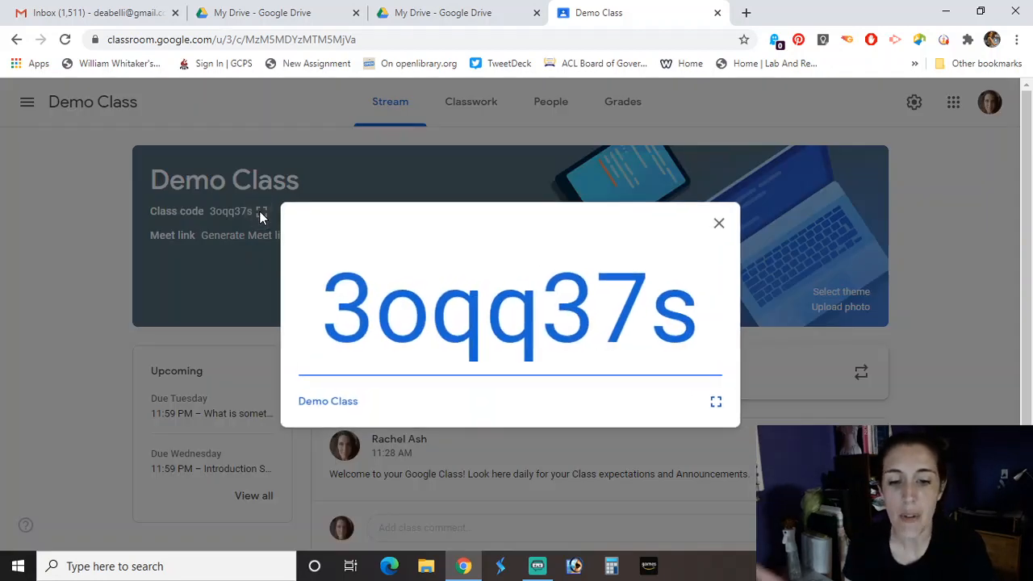